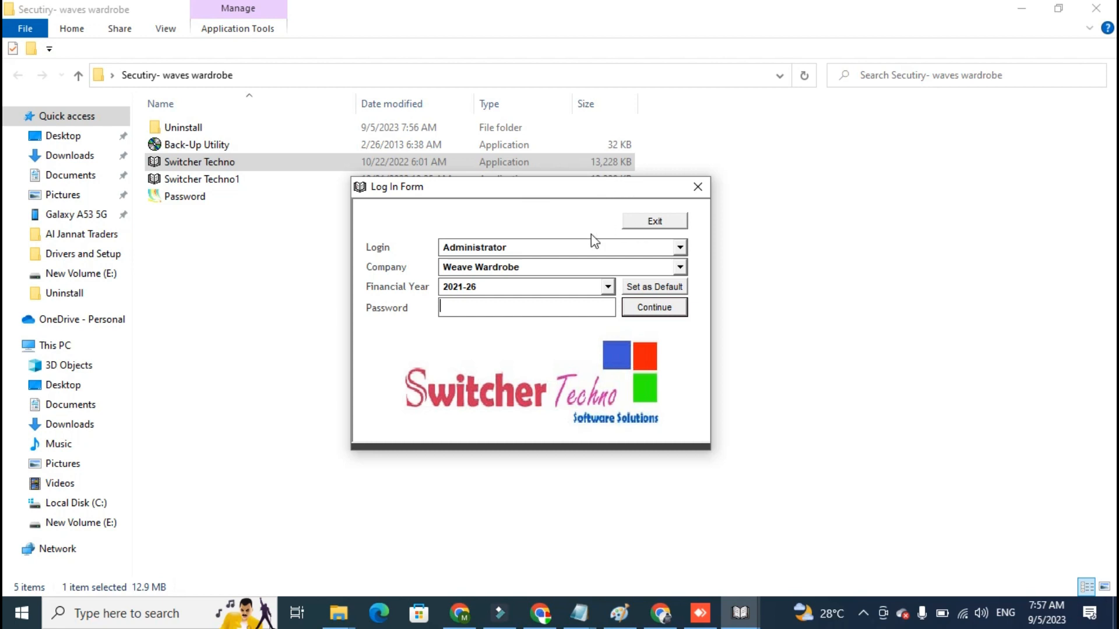
- Check the available logins and companies in the login form
{"action": "left_click", "coordinate": [574, 247]}
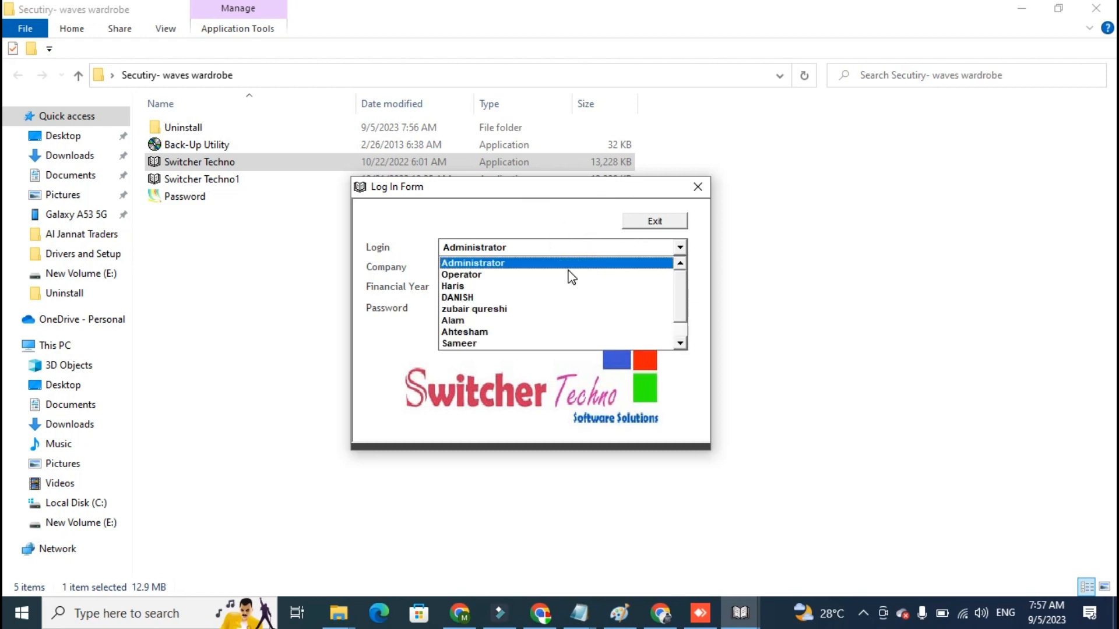
{"action": "left_click", "coordinate": [677, 327]}
{"action": "left_click_drag", "start_coordinate": [677, 327], "coordinate": [680, 271]}
{"action": "left_click", "coordinate": [607, 264]}
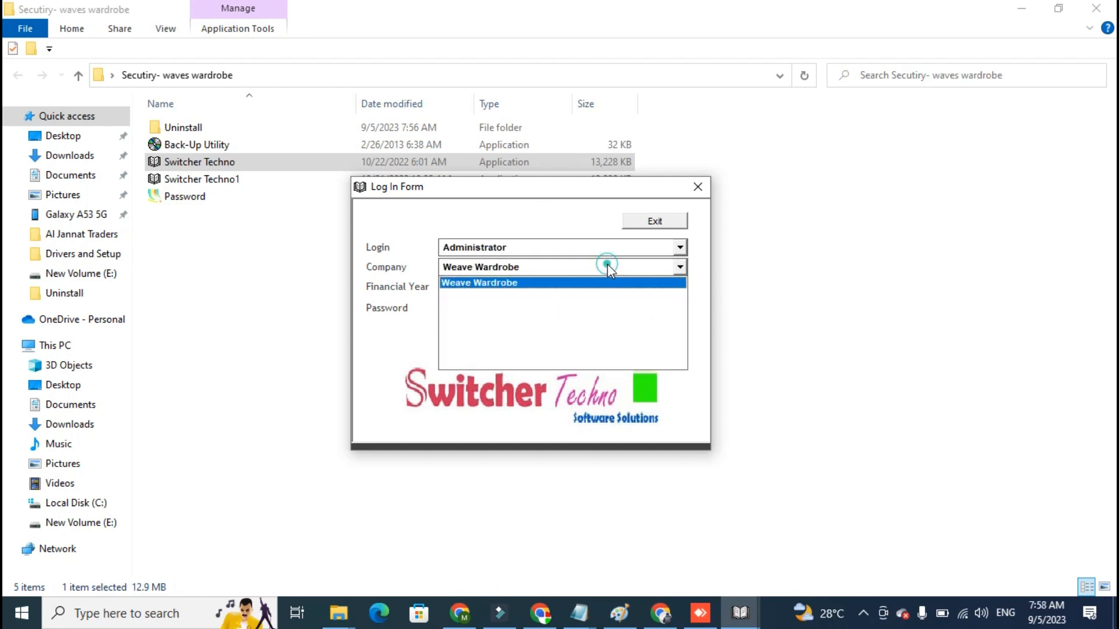
{"action": "left_click", "coordinate": [590, 233]}
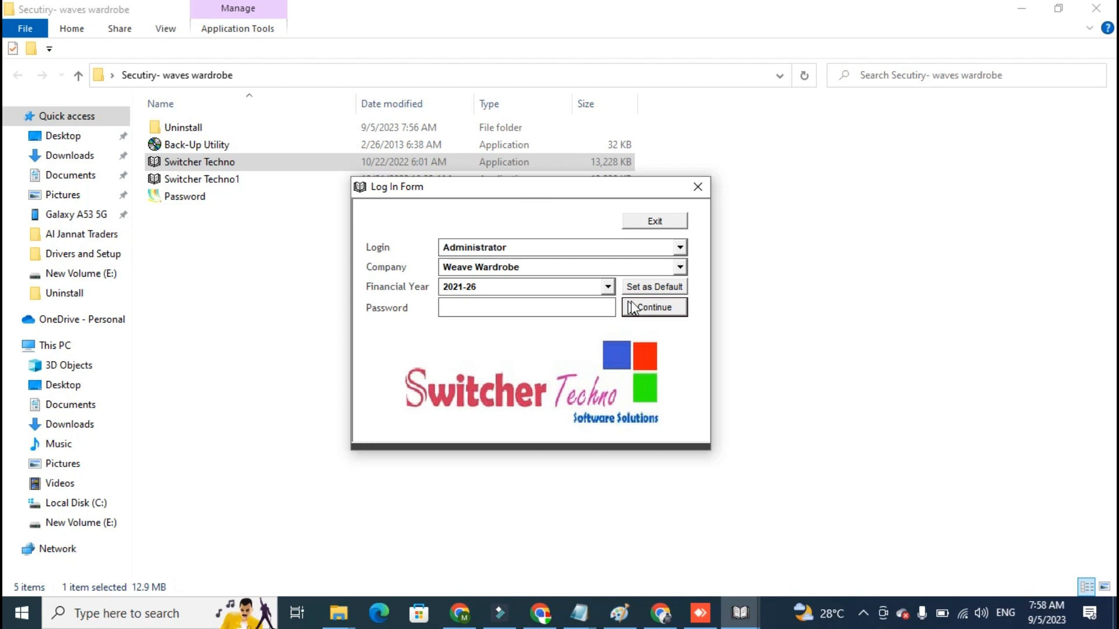
- Enter the account password and sign in as Administrator to the Weave Wardrobe company for financial year 2021-26
{"action": "left_click", "coordinate": [585, 309]}
{"action": "type", "text": "xxxxxxxxxx"}
{"action": "key", "text": "Return"}
{"action": "key", "text": "Return"}
{"action": "type", "text": "xxxxxxxxxx"}
{"action": "key", "text": "Return"}
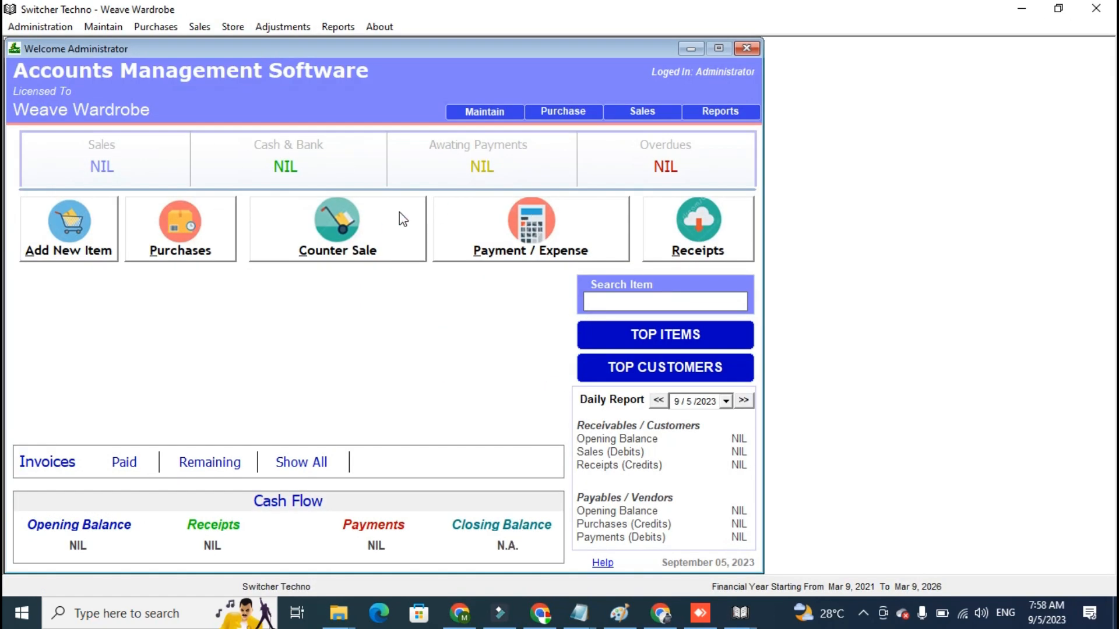
- Open the Chart of Inventory and add a main category named MENS
{"action": "left_click", "coordinate": [90, 233]}
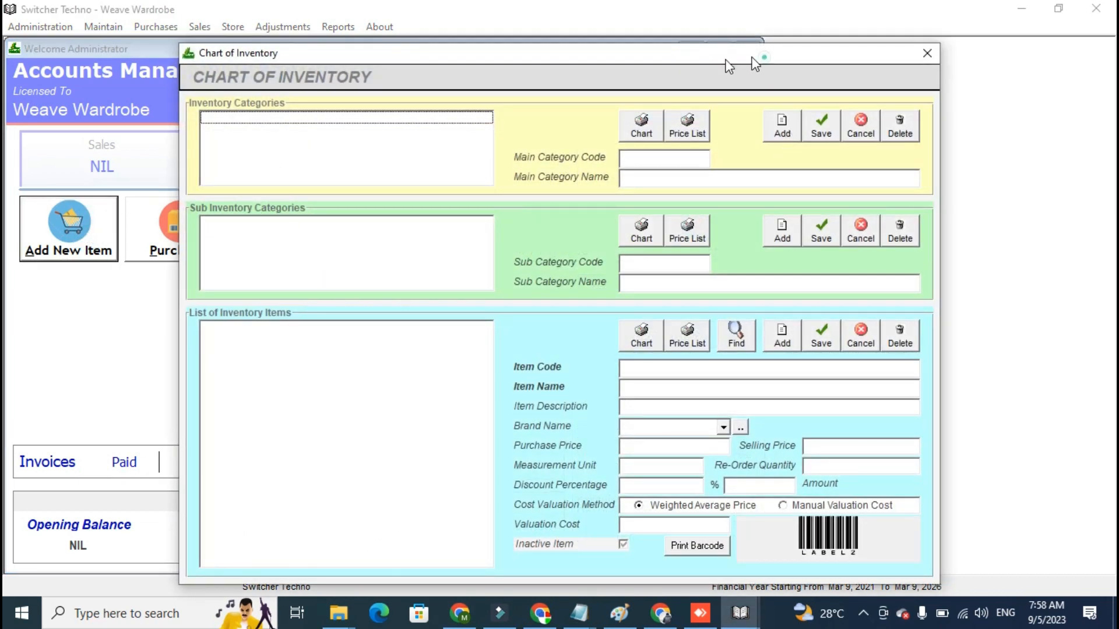
{"action": "left_click_drag", "start_coordinate": [752, 58], "coordinate": [645, 64]}
{"action": "left_click", "coordinate": [671, 125]}
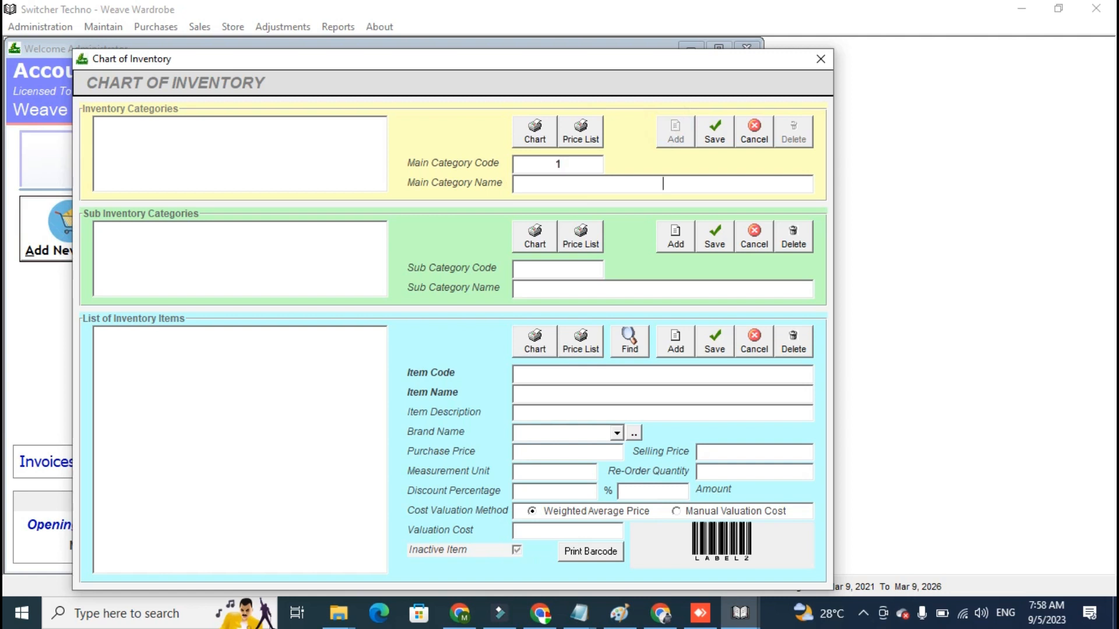
{"action": "type", "text": "MENS"}
{"action": "left_click", "coordinate": [712, 138]}
- Add and save a second main category named WOMEN
{"action": "left_click", "coordinate": [677, 137]}
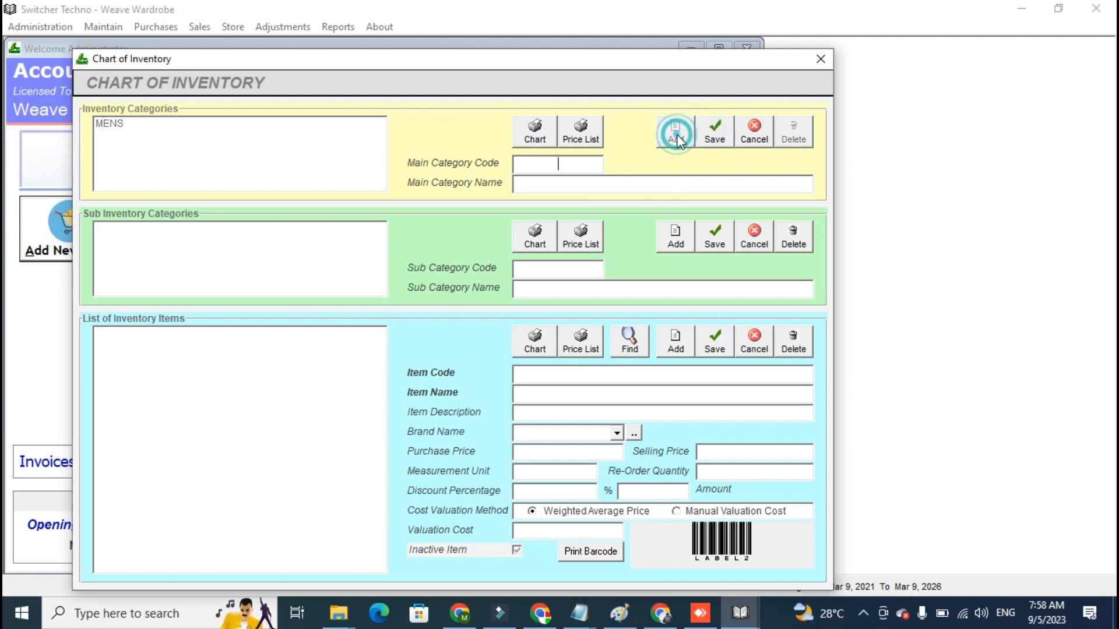
{"action": "type", "text": "WO"}
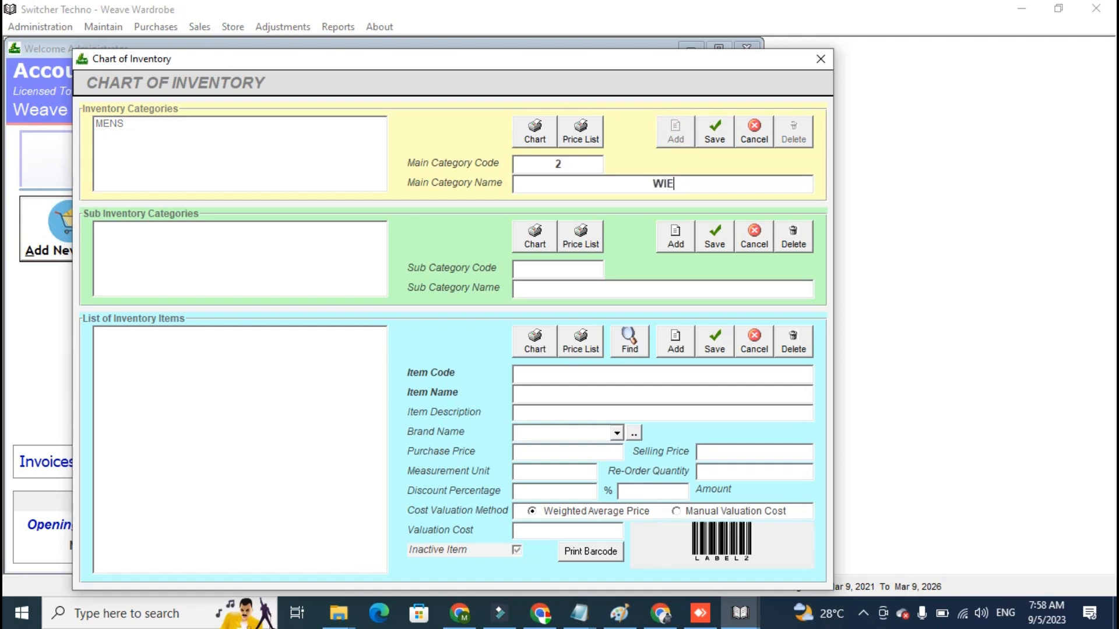
{"action": "type", "text": "MEN"}
{"action": "left_click", "coordinate": [710, 140]}
- Add and save a T SHIRT sub category under the MENS category
{"action": "left_click", "coordinate": [226, 123]}
{"action": "left_click", "coordinate": [666, 233]}
{"action": "type", "text": "T SHIRT"}
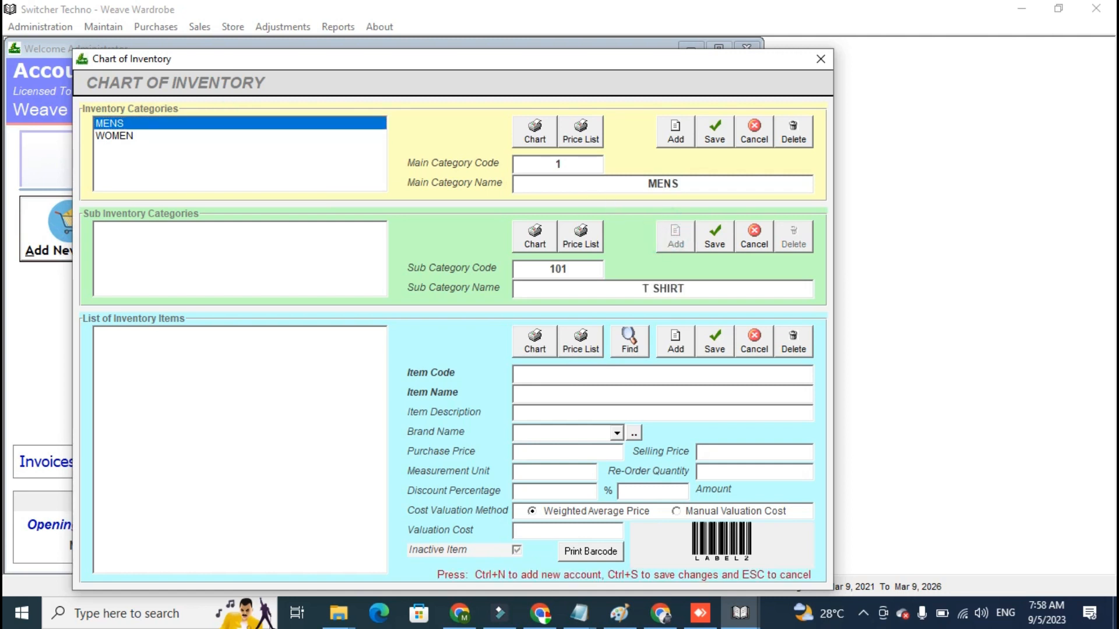
{"action": "left_click", "coordinate": [716, 235]}
- Add and save two more sub categories under MENS, named SHIRTS and JEANS
{"action": "left_click", "coordinate": [674, 237]}
{"action": "type", "text": "SHIRTS"}
{"action": "left_click", "coordinate": [714, 238]}
{"action": "left_click", "coordinate": [675, 237]}
{"action": "type", "text": "JEANS"}
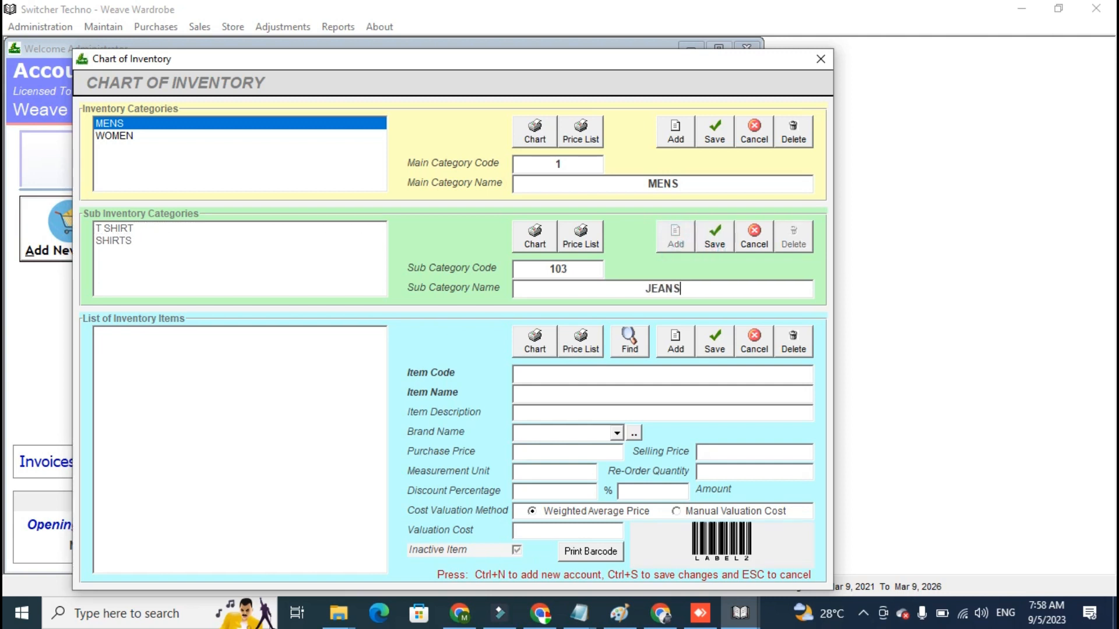
{"action": "left_click", "coordinate": [705, 247]}
- Add an inventory item named LEVIS - TSHIRT XL under the T SHIRT sub category
{"action": "left_click", "coordinate": [280, 228]}
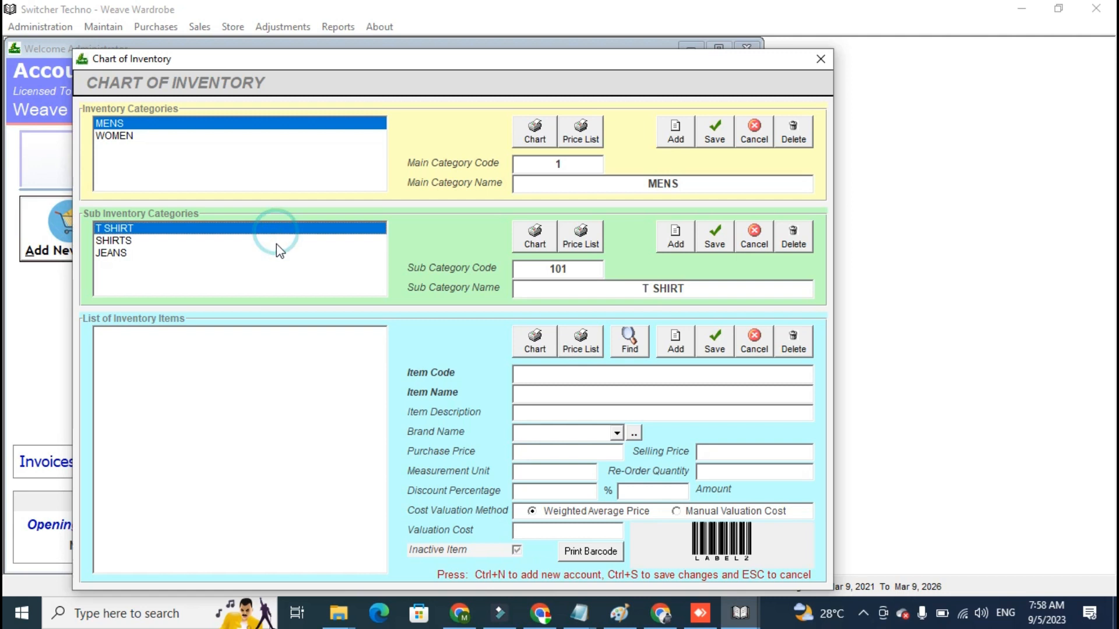
{"action": "left_click", "coordinate": [674, 342]}
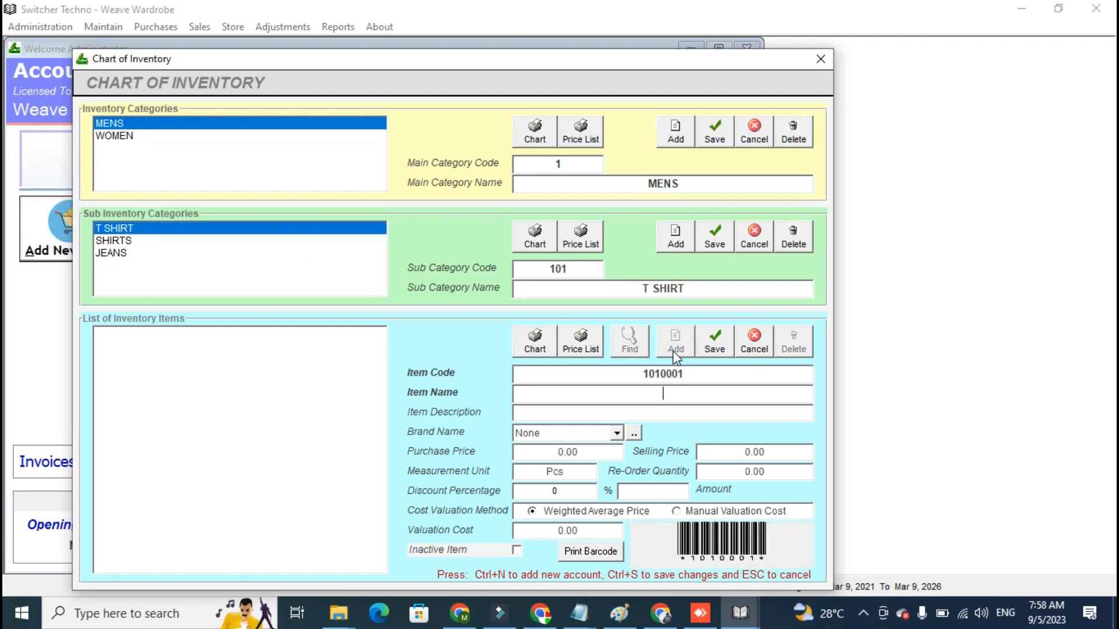
{"action": "left_click", "coordinate": [692, 390]}
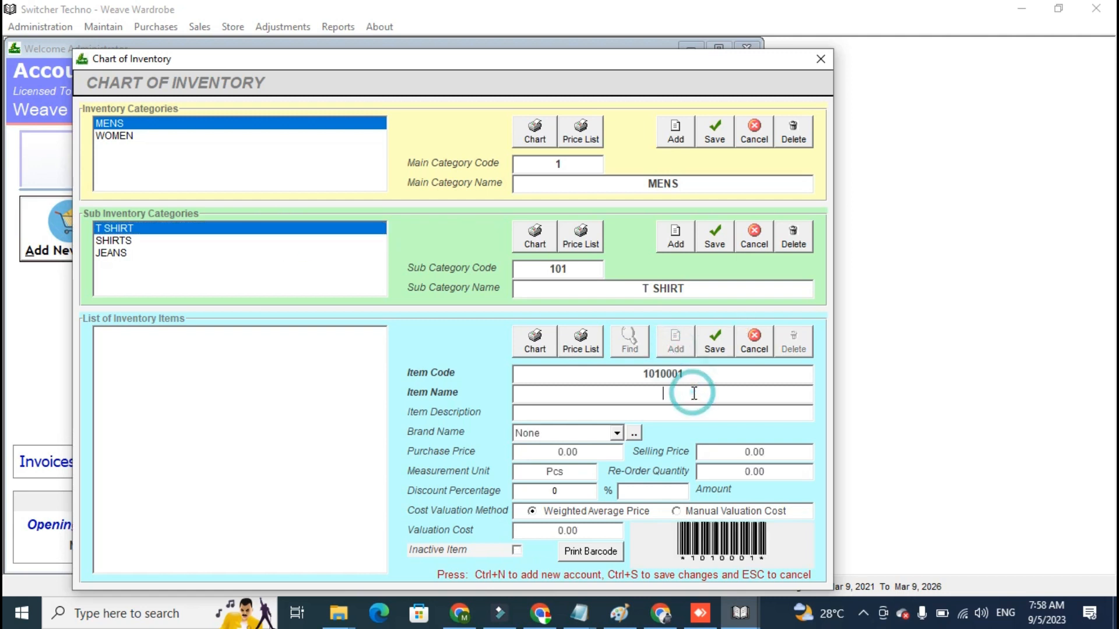
{"action": "type", "text": "LEVIS="}
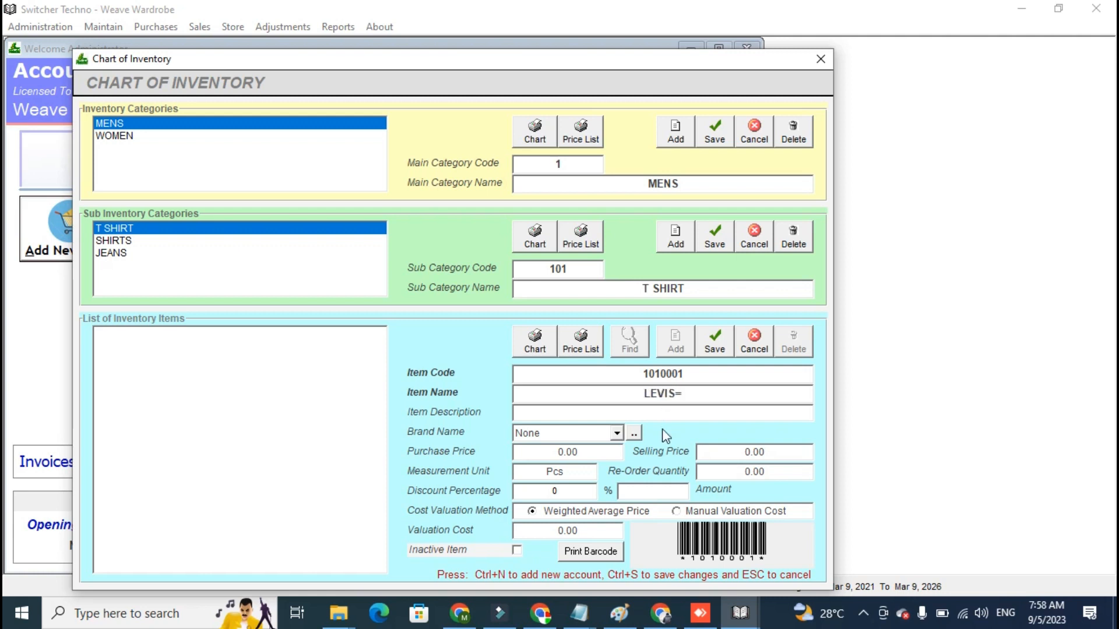
{"action": "left_click", "coordinate": [700, 388]}
{"action": "key", "text": "BackSpace"}
{"action": "type", "text": "- TSHIRT "}
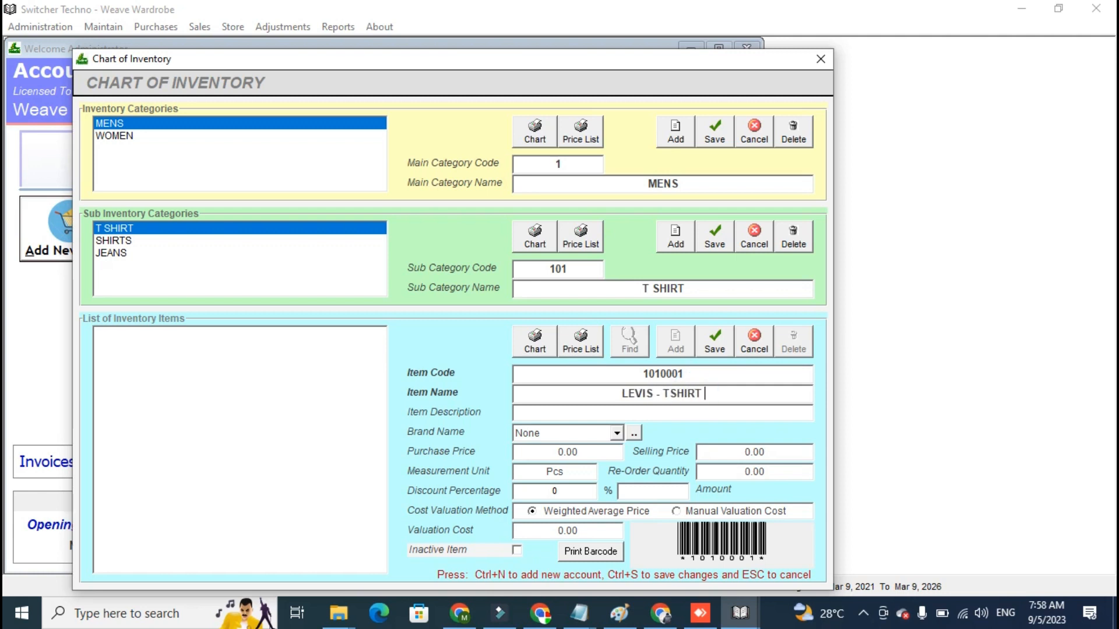
{"action": "type", "text": "XL"}
{"action": "key", "text": "Tab"}
{"action": "key", "text": "Tab"}
{"action": "key", "text": "Tab"}
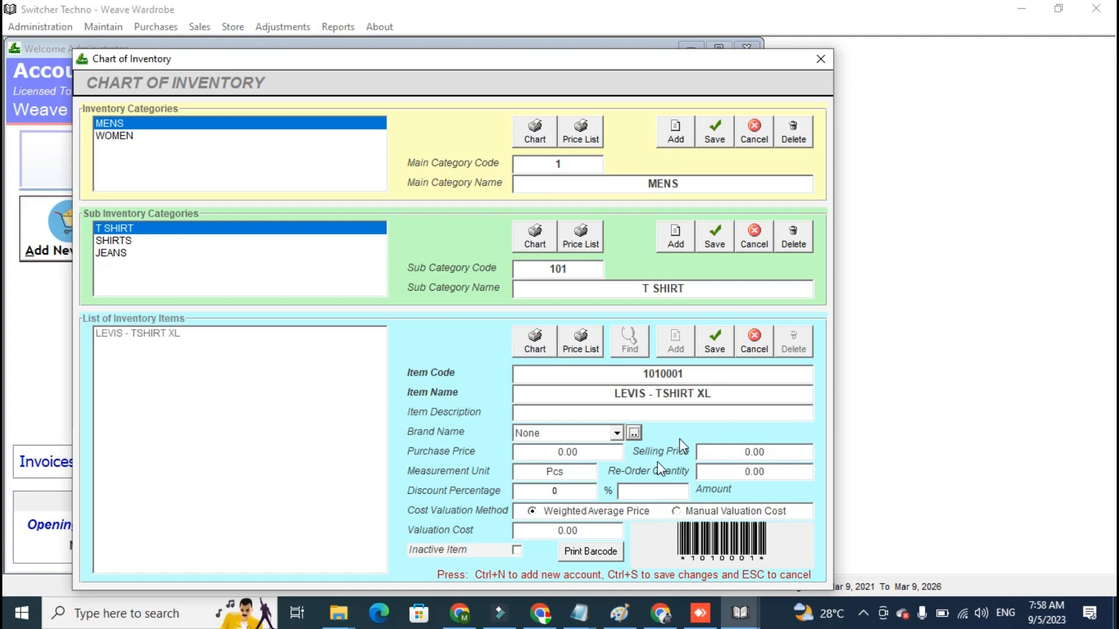
- Keep the item's brand as None and set its purchase price to 1200 and selling price to 1600
{"action": "left_click", "coordinate": [616, 432]}
{"action": "left_click", "coordinate": [617, 433]}
{"action": "left_click", "coordinate": [601, 454]}
{"action": "type", "text": "1200"}
{"action": "key", "text": "Tab"}
{"action": "type", "text": "1600"}
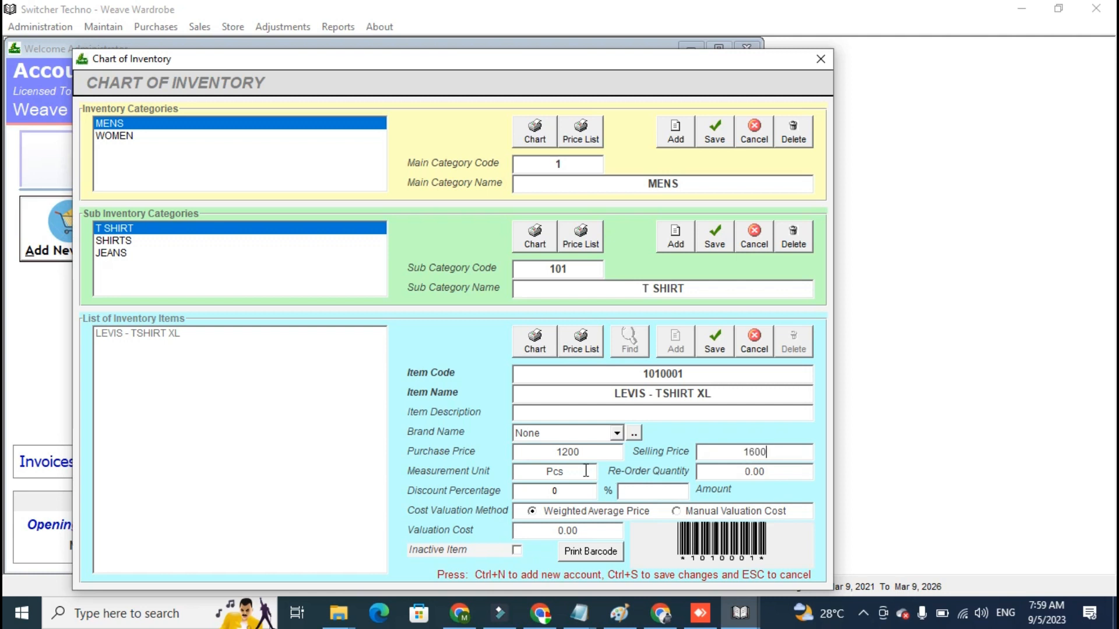
- Set the item's re-order quantity to 0, keep its discount at 0 percent, and save the item
{"action": "left_click", "coordinate": [736, 468]}
{"action": "left_click", "coordinate": [737, 470]}
{"action": "type", "text": "0"}
{"action": "left_click", "coordinate": [563, 496]}
{"action": "left_click", "coordinate": [565, 496]}
{"action": "left_click", "coordinate": [623, 494]}
{"action": "left_click", "coordinate": [712, 348]}
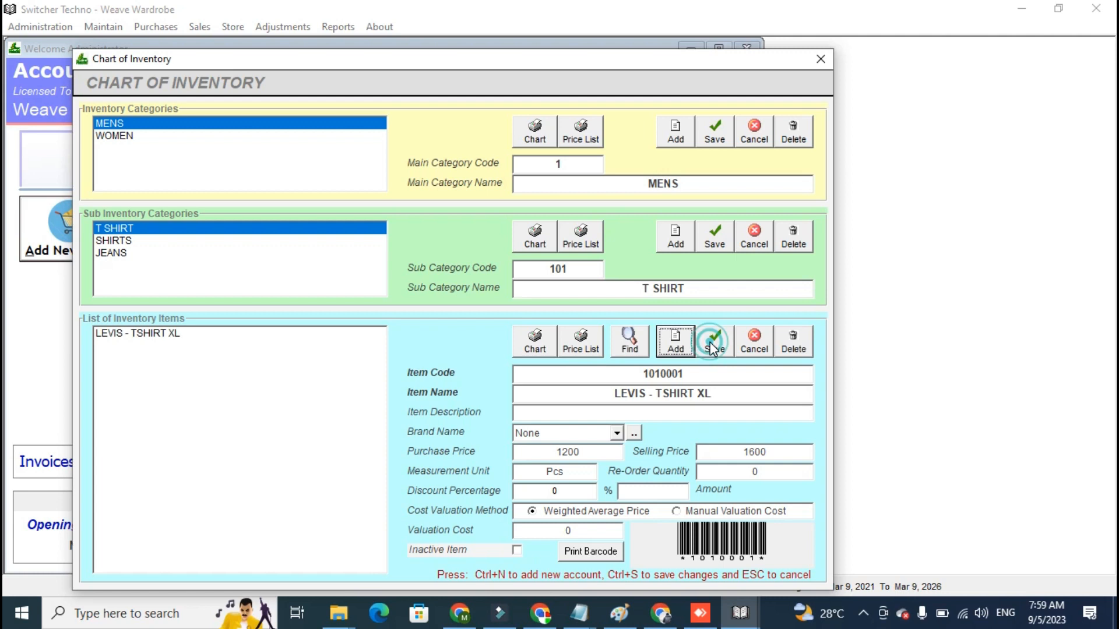
- Review the items listed under the SHIRTS, JEANS and T SHIRT sub categories
{"action": "left_click", "coordinate": [251, 387]}
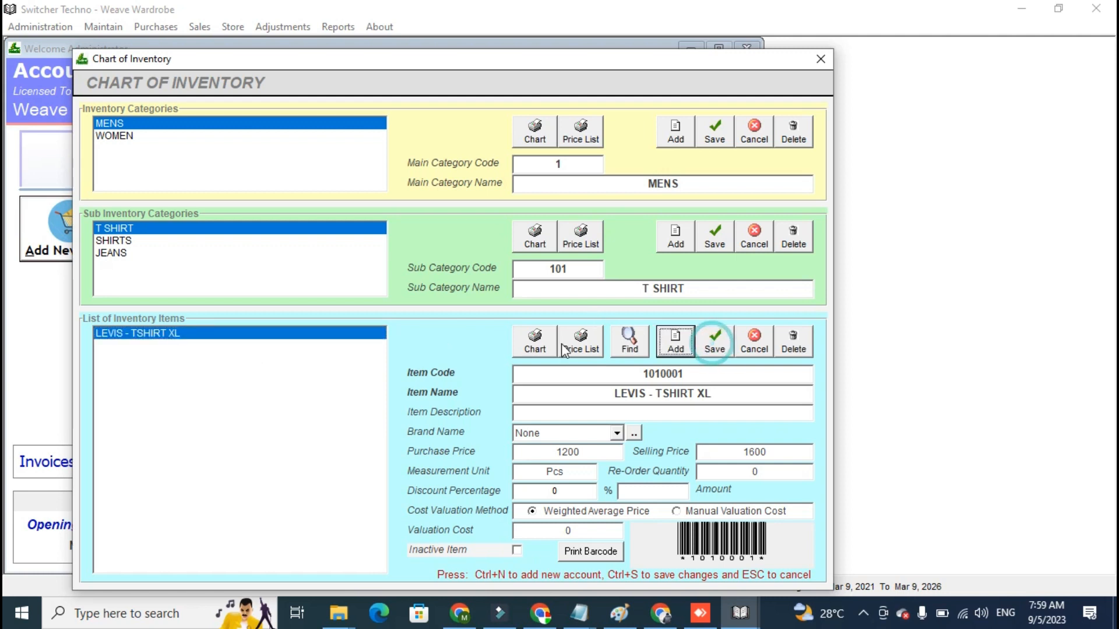
{"action": "left_click", "coordinate": [135, 240]}
{"action": "left_click", "coordinate": [134, 255]}
{"action": "left_click", "coordinate": [135, 230]}
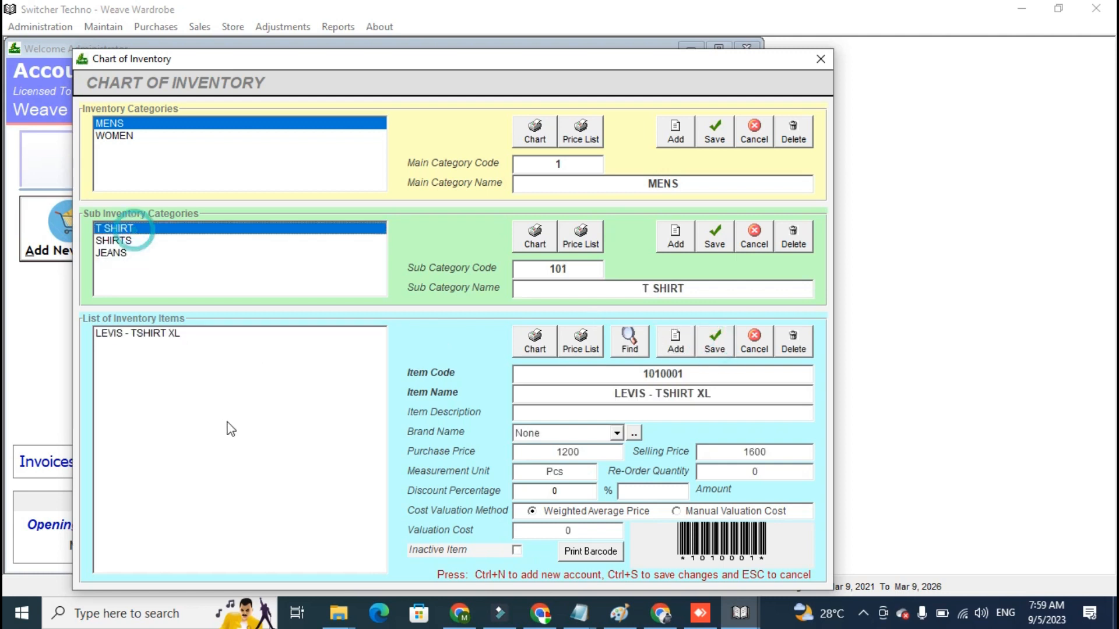
- Open the barcode print preview for the LEVIS - TSHIRT XL item and close it after viewing
{"action": "left_click", "coordinate": [224, 420]}
{"action": "left_click", "coordinate": [603, 552]}
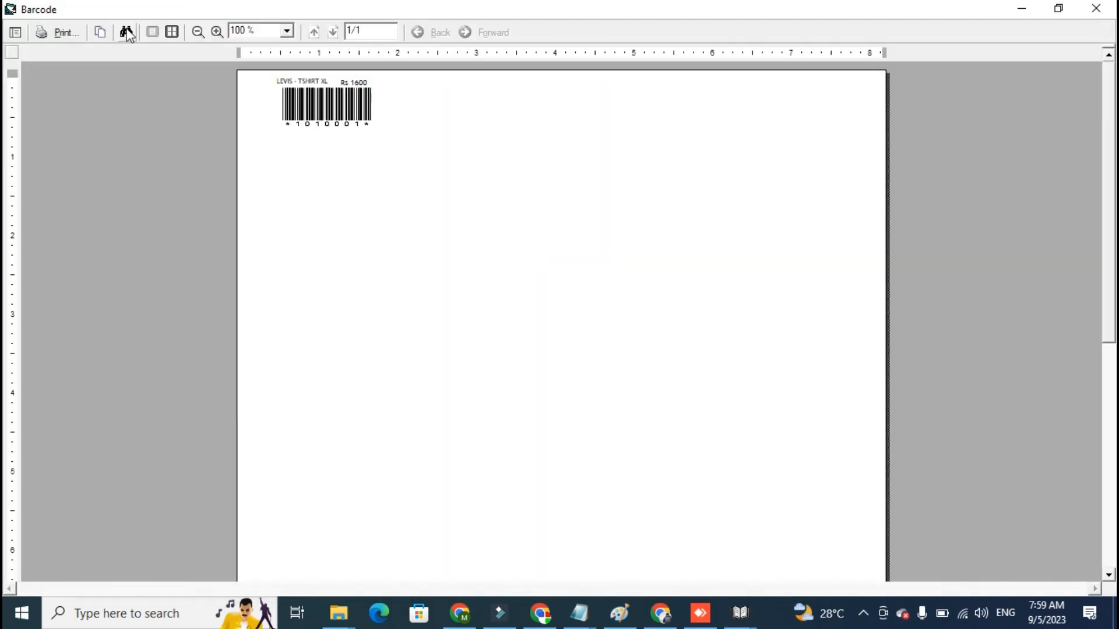
{"action": "left_click", "coordinate": [57, 33]}
{"action": "left_click", "coordinate": [360, 360]}
{"action": "left_click", "coordinate": [1096, 8]}
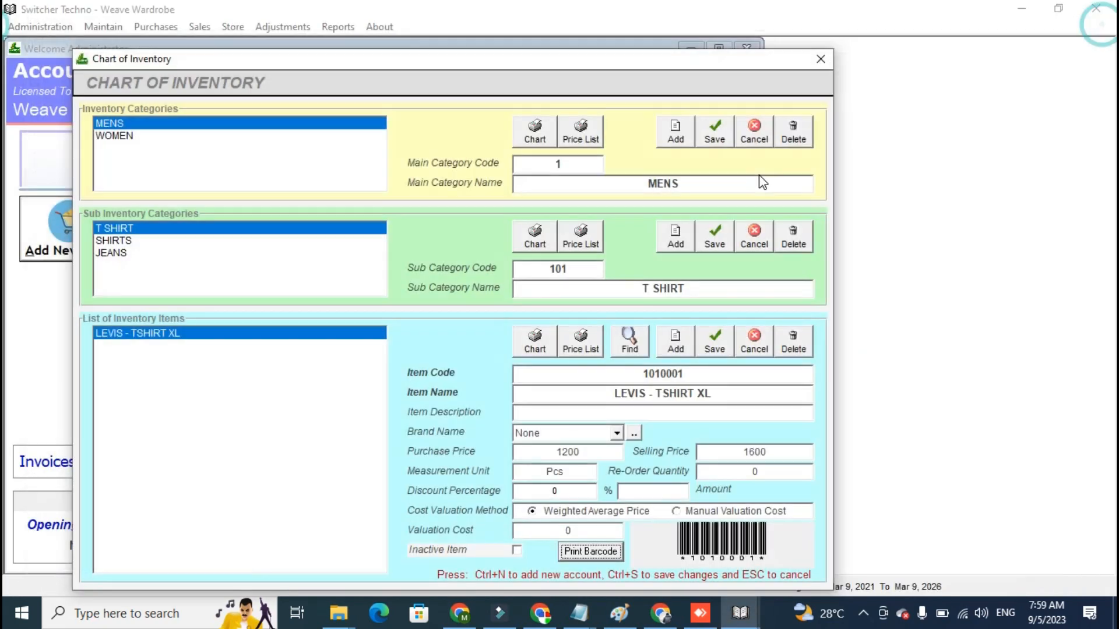
- Close the Chart of Inventory and open the Purchases (Non Tax) form
{"action": "left_click", "coordinate": [822, 57]}
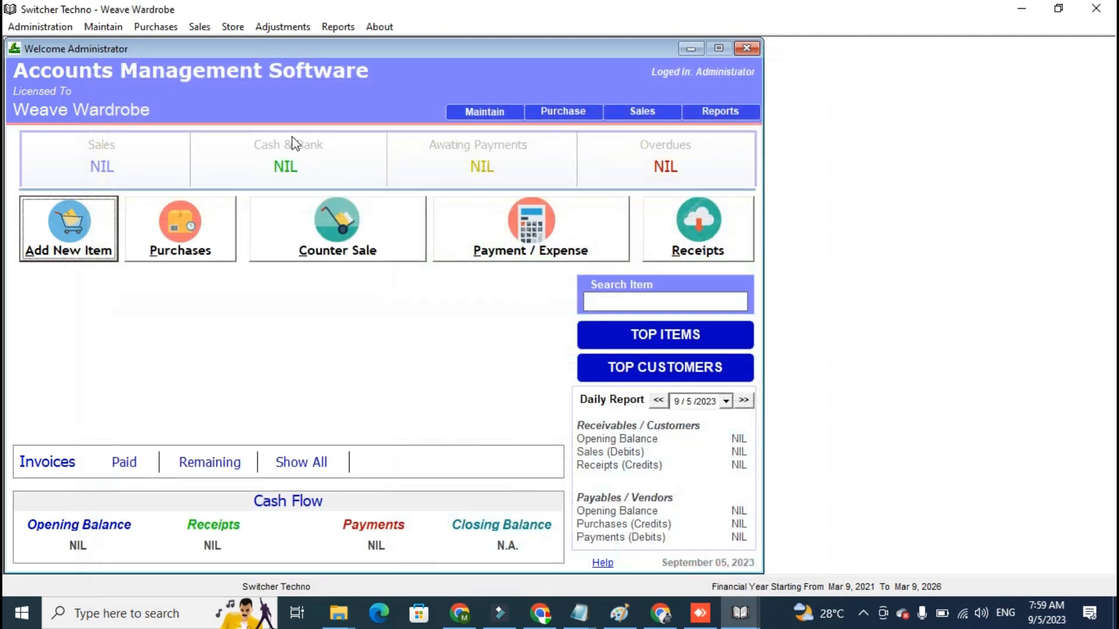
{"action": "left_click", "coordinate": [273, 227]}
{"action": "left_click", "coordinate": [201, 236]}
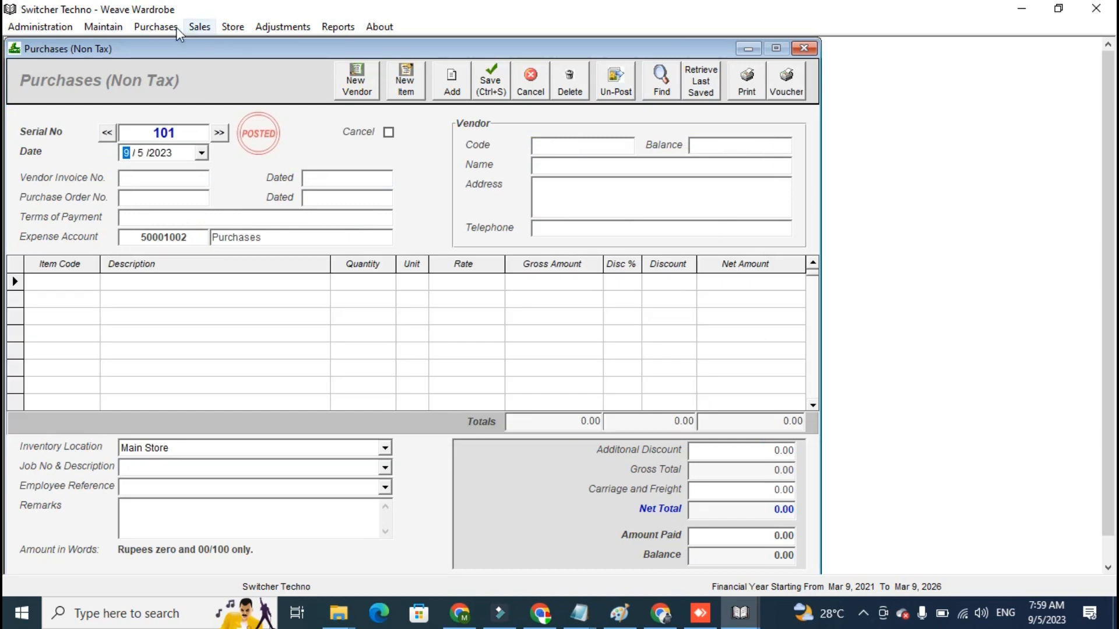
{"action": "left_click", "coordinate": [166, 26]}
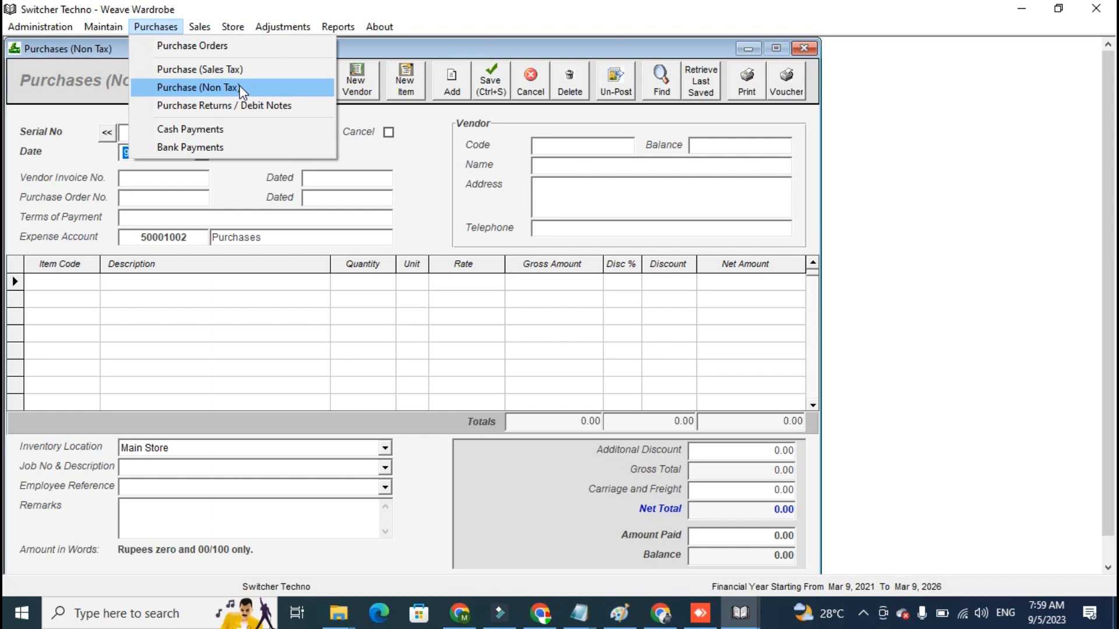
{"action": "left_click", "coordinate": [427, 134]}
- Examine the list of credit vendors in the Vendors / Suppliers window and close it
{"action": "left_click", "coordinate": [367, 92]}
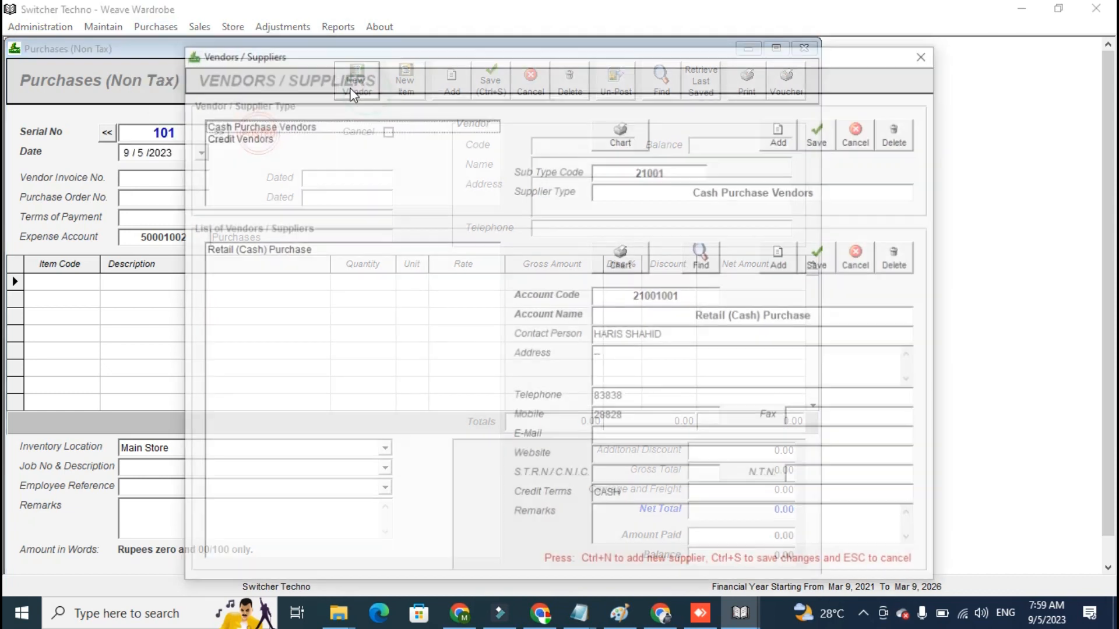
{"action": "left_click", "coordinate": [326, 139]}
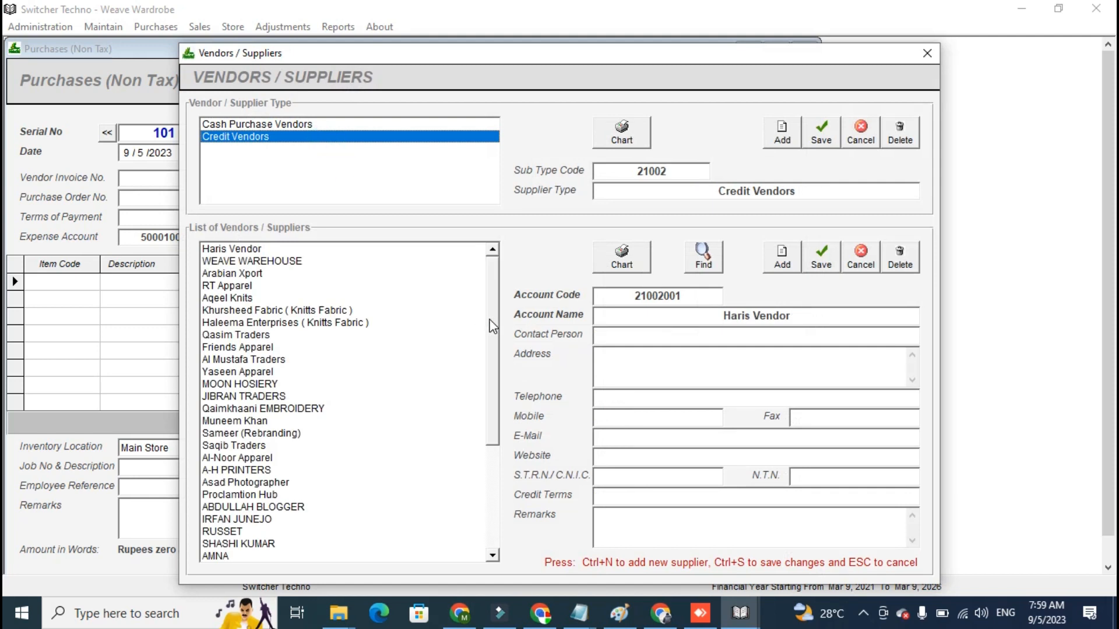
{"action": "left_click_drag", "start_coordinate": [491, 322], "coordinate": [495, 453]}
{"action": "left_click_drag", "start_coordinate": [427, 447], "coordinate": [452, 130]}
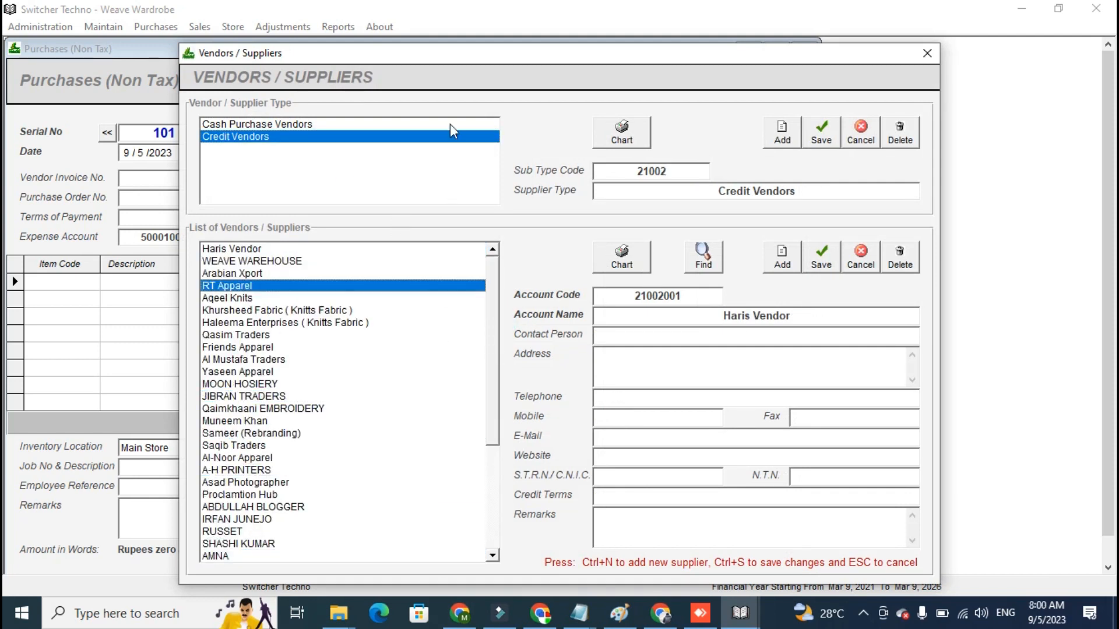
{"action": "left_click", "coordinate": [926, 53]}
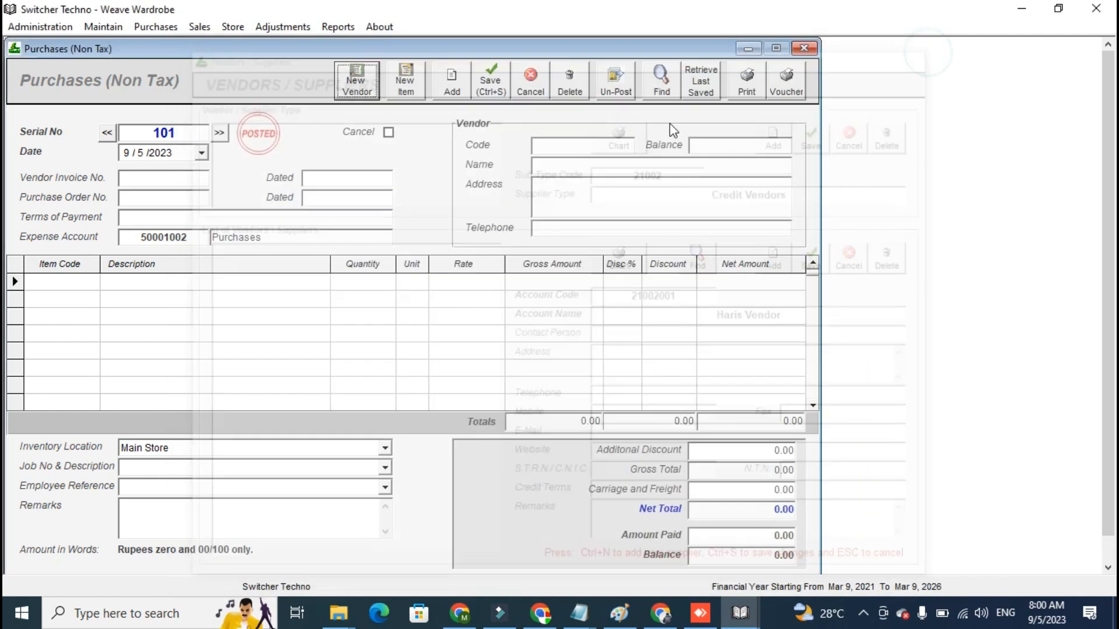
- Select the first credit vendor as the vendor of the purchase
{"action": "left_click", "coordinate": [586, 146]}
{"action": "key", "text": "Down"}
{"action": "key", "text": "Down"}
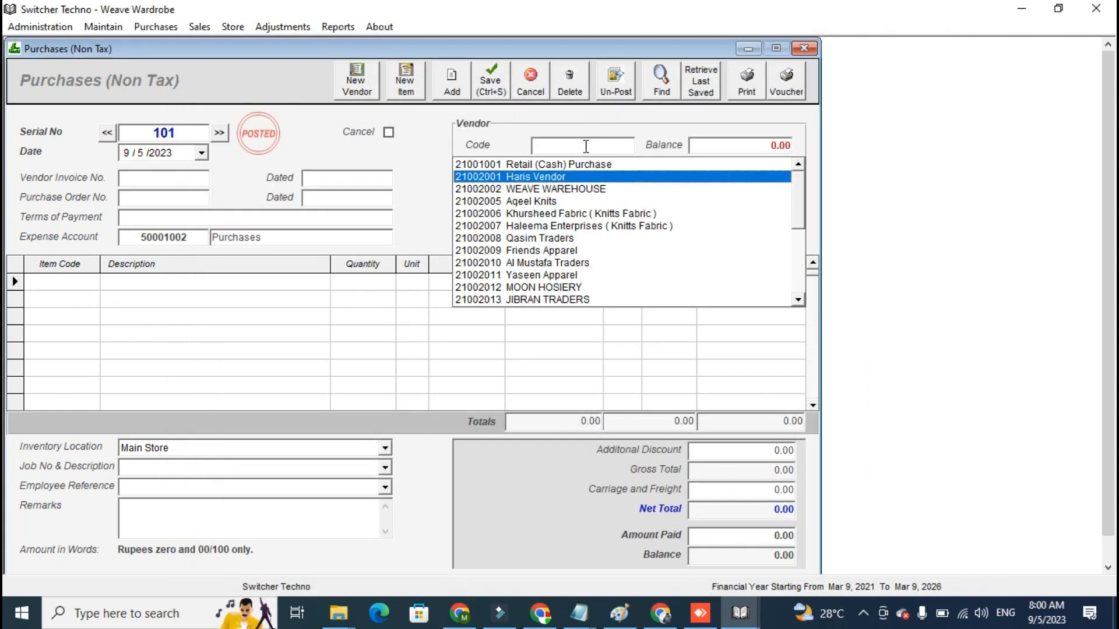
{"action": "key", "text": "Return"}
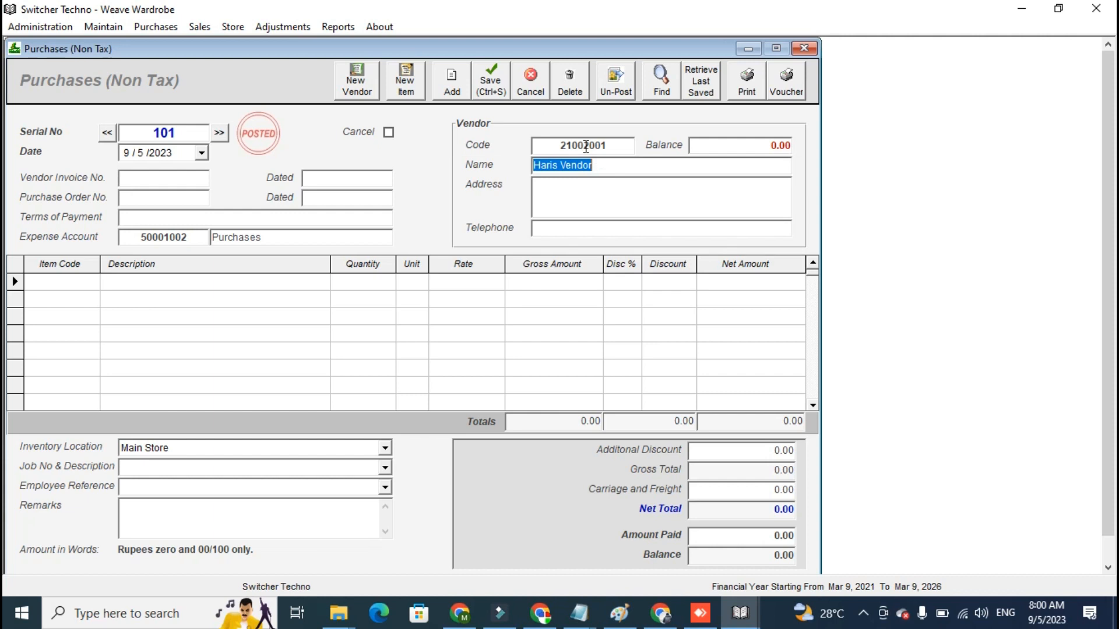
- Enter 9393 as the vendor invoice number of the purchase
{"action": "left_click", "coordinate": [185, 178]}
{"action": "type", "text": "9393"}
{"action": "key", "text": "Tab"}
{"action": "key", "text": "Tab"}
{"action": "key", "text": "Tab"}
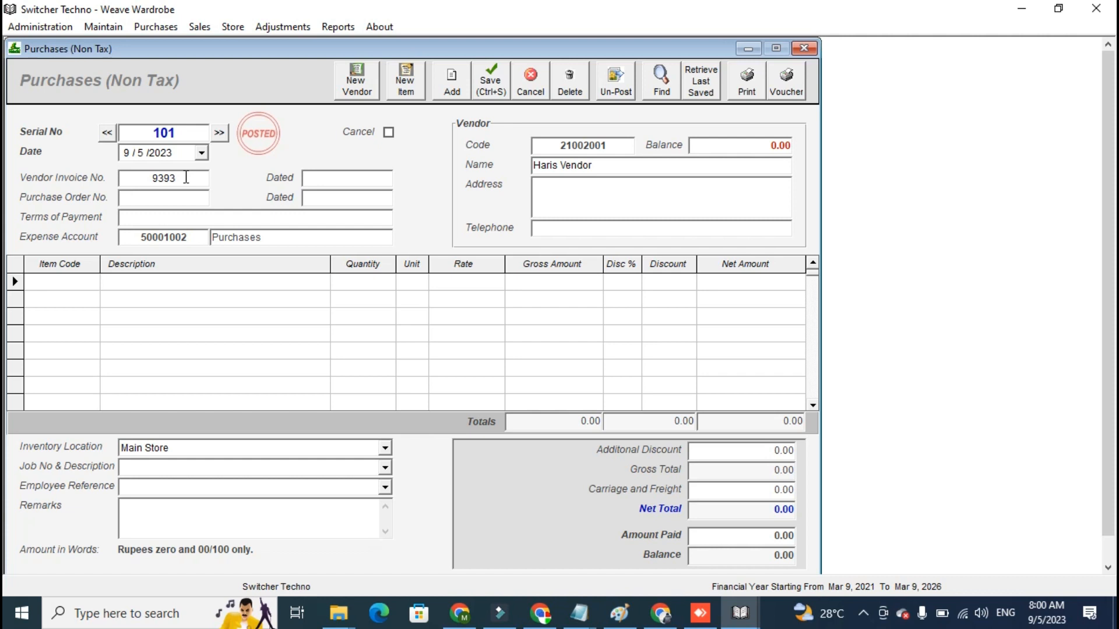
- Add the LEVIS - TSHIRT XL item to the first line of the purchase
{"action": "type", "text": "L"}
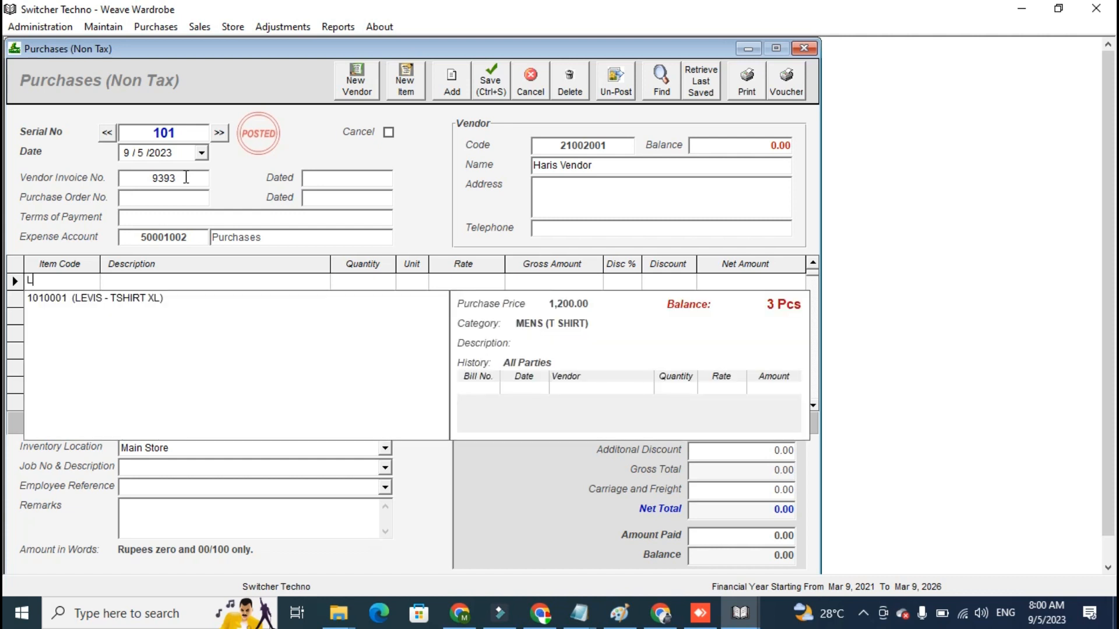
{"action": "type", "text": "E"}
{"action": "key", "text": "Down"}
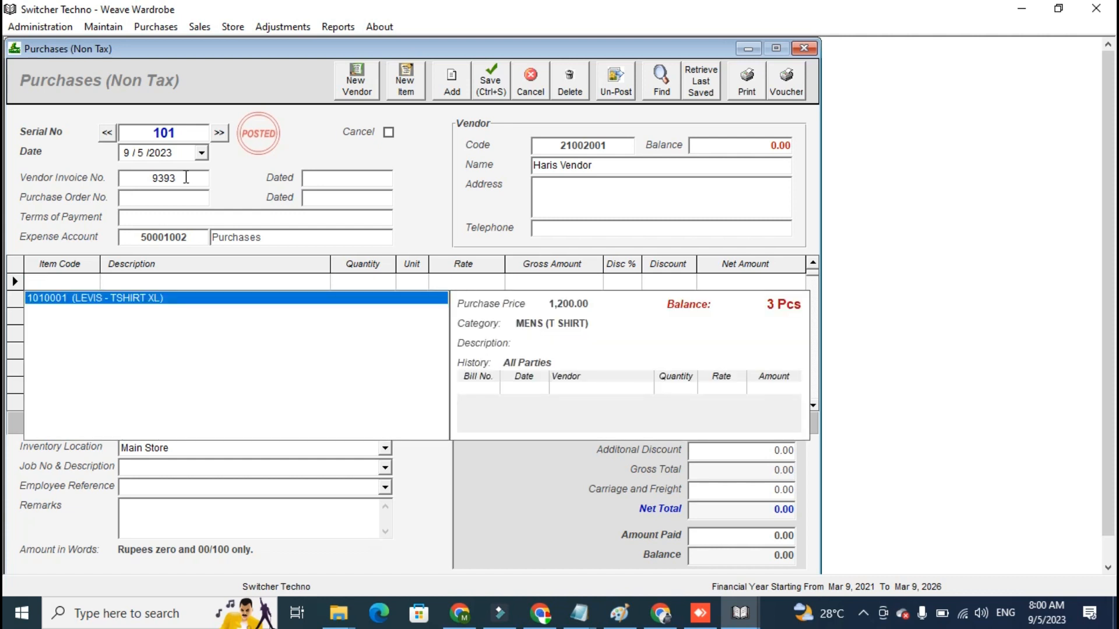
{"action": "key", "text": "Return"}
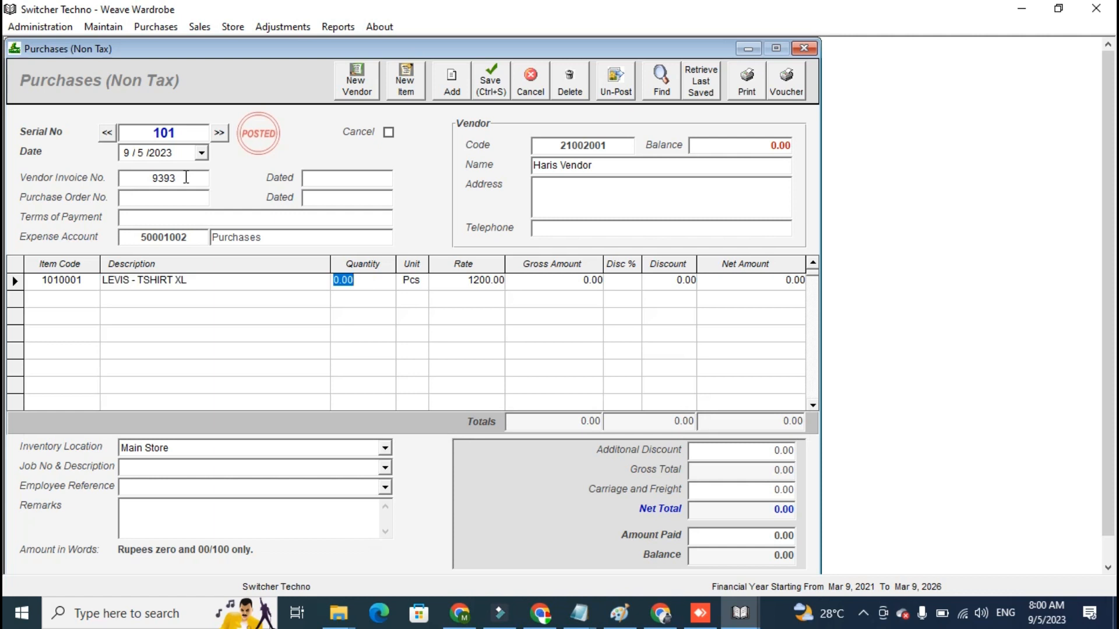
- Set the quantity of the LEVIS - TSHIRT XL line in the purchase to 5
{"action": "type", "text": "5"}
{"action": "key", "text": "Return"}
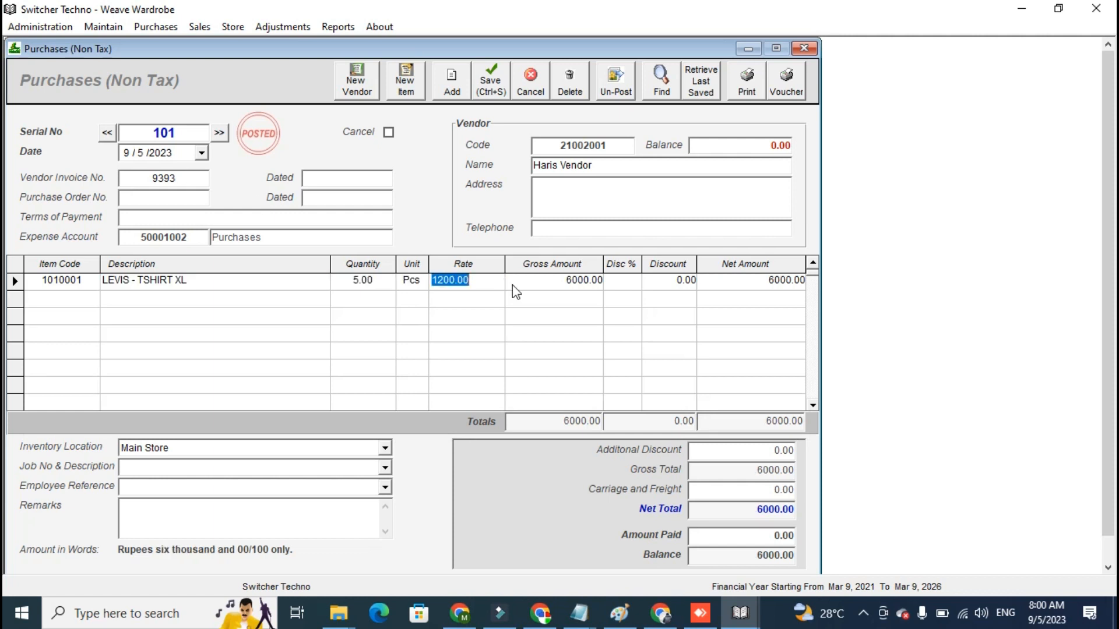
{"action": "left_click", "coordinate": [594, 280]}
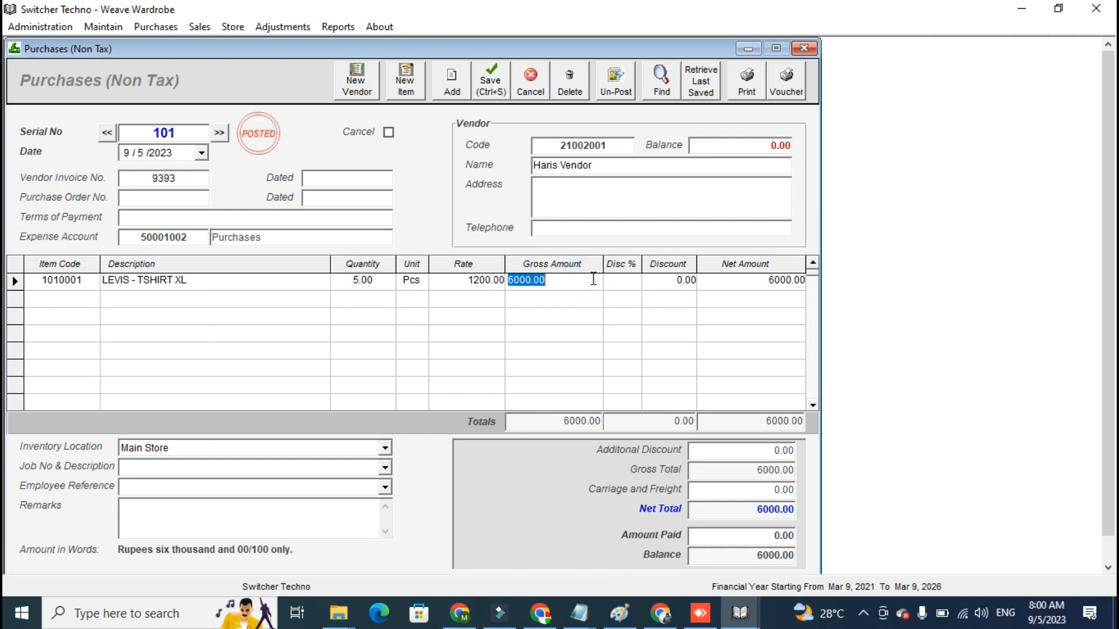
{"action": "left_click", "coordinate": [775, 510]}
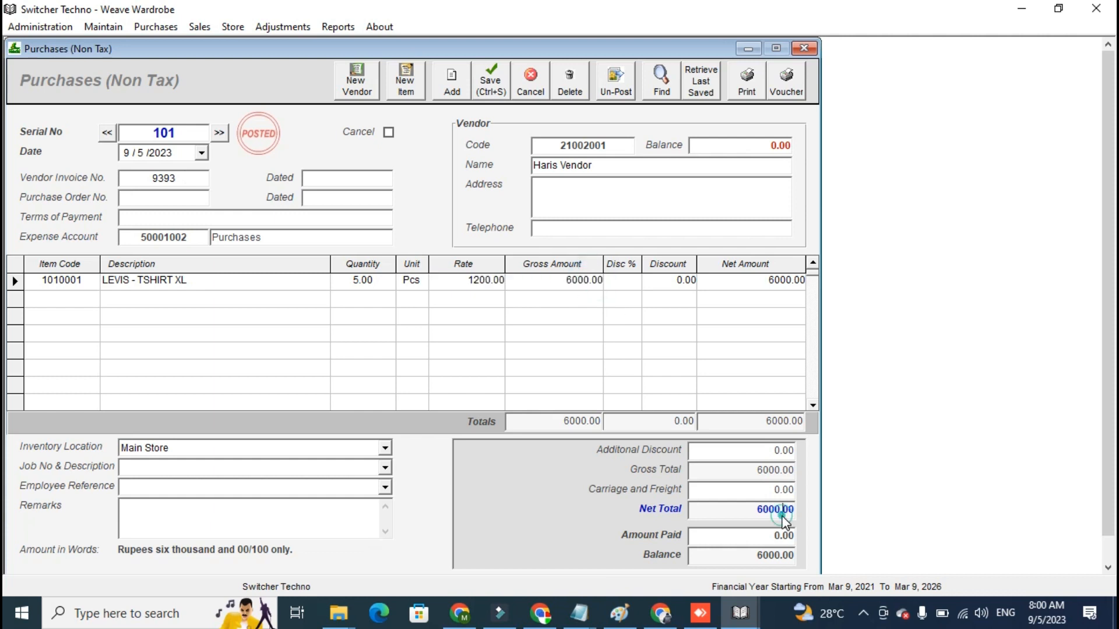
- Enter 2000 as the amount paid for the purchase
{"action": "left_click", "coordinate": [776, 536]}
{"action": "type", "text": "2000"}
{"action": "left_click", "coordinate": [766, 557]}
{"action": "left_click", "coordinate": [766, 556]}
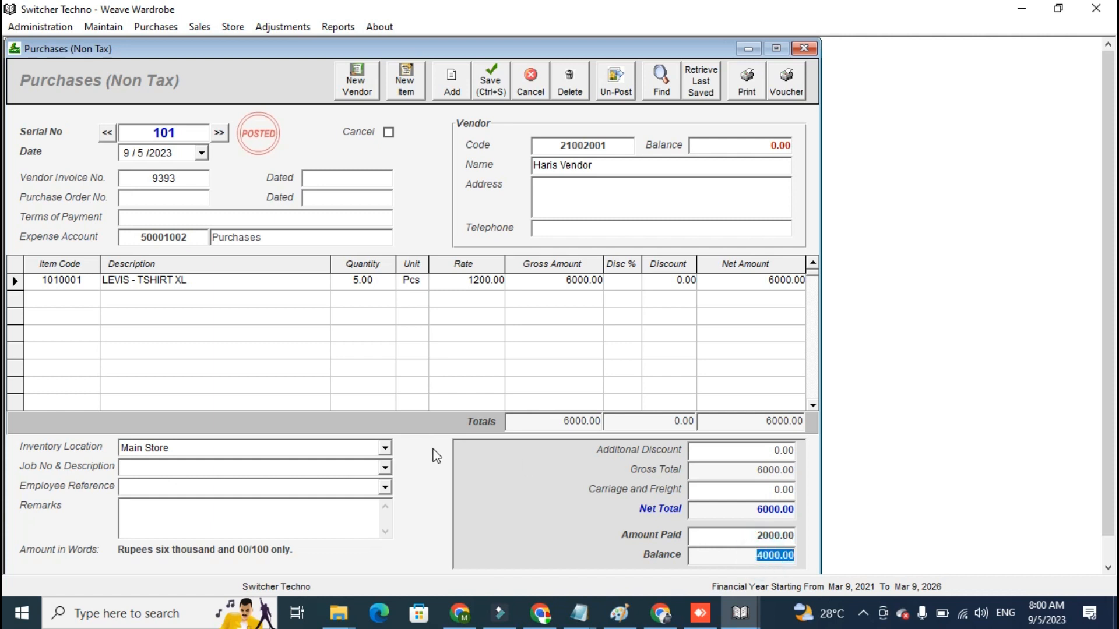
- Choose Main Store as the inventory location of the purchase
{"action": "left_click", "coordinate": [385, 447]}
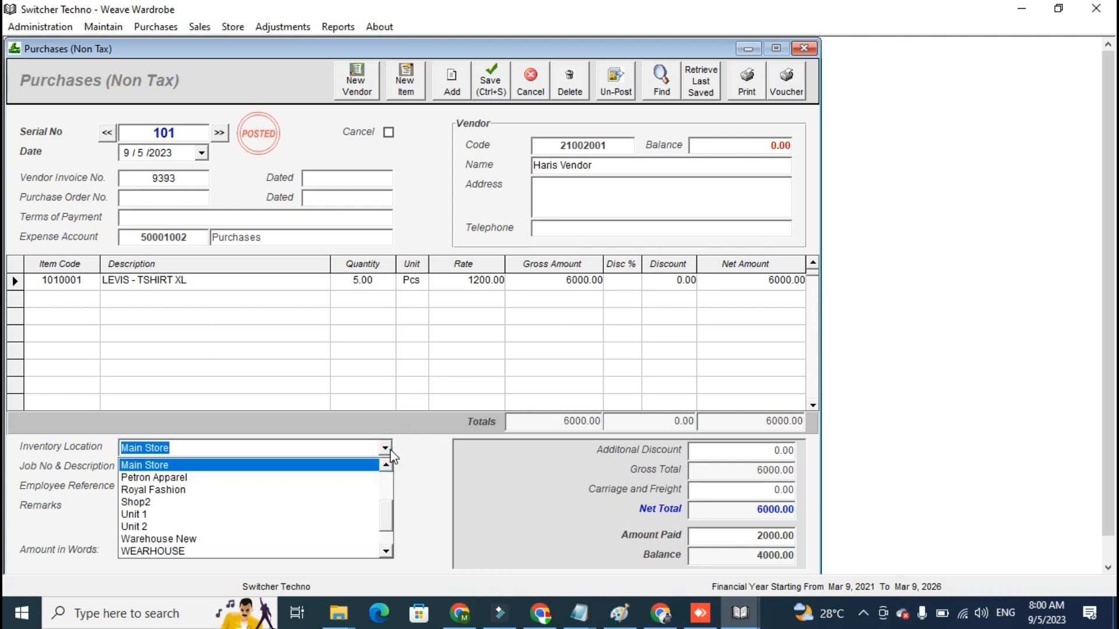
{"action": "left_click", "coordinate": [391, 454]}
{"action": "left_click", "coordinate": [384, 449]}
{"action": "left_click", "coordinate": [363, 465]}
- Print the purchase invoice, and close its preview and the purchase window
{"action": "left_click", "coordinate": [748, 86]}
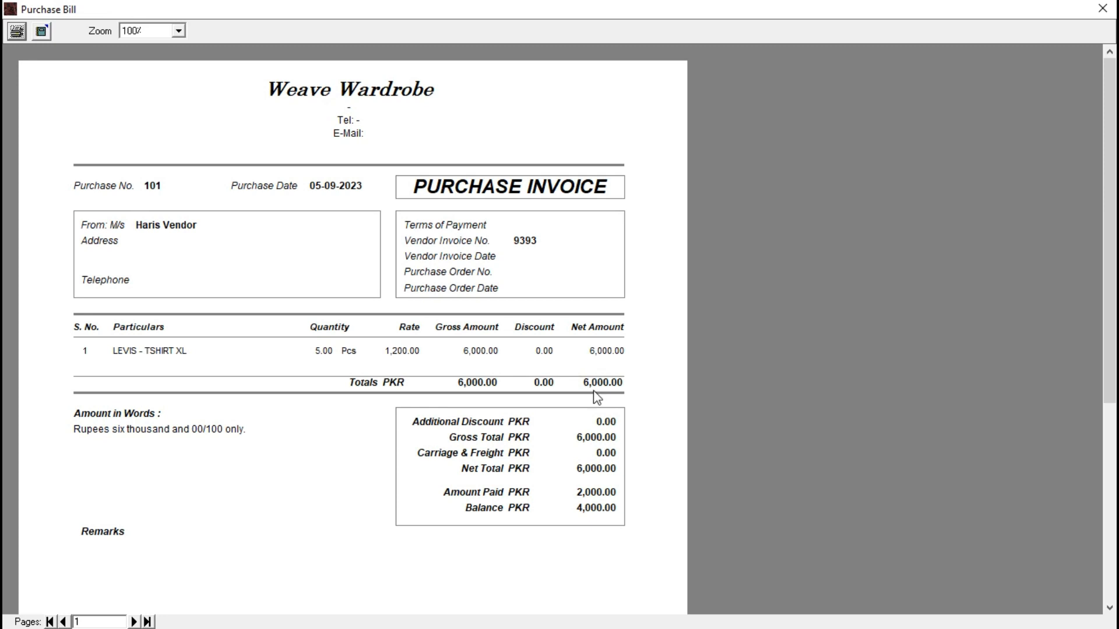
{"action": "left_click", "coordinate": [17, 31]}
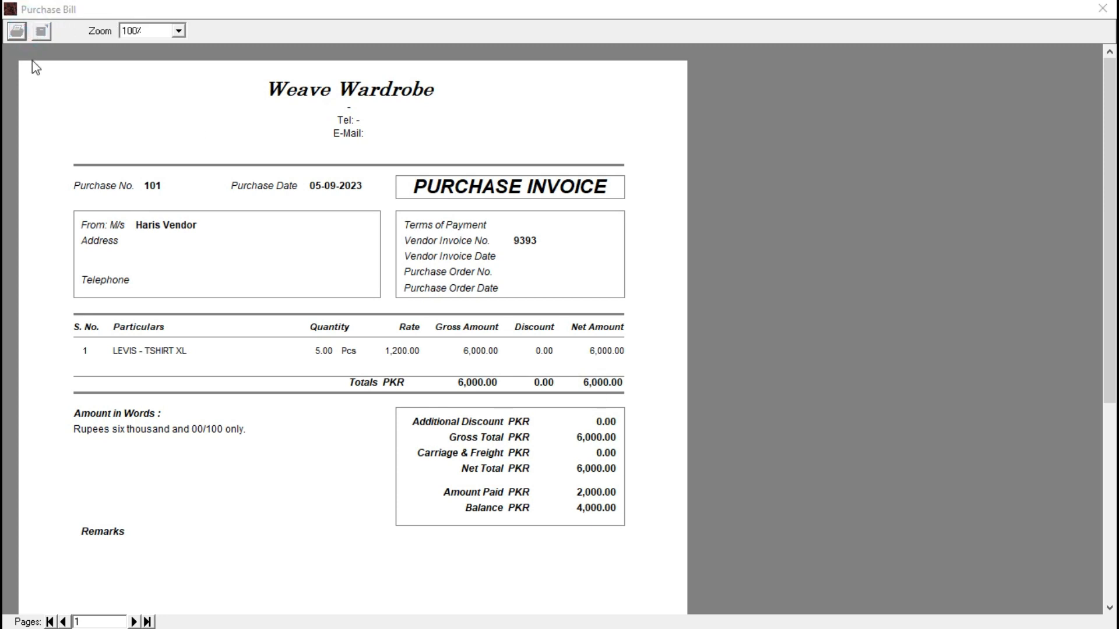
{"action": "left_click", "coordinate": [363, 357]}
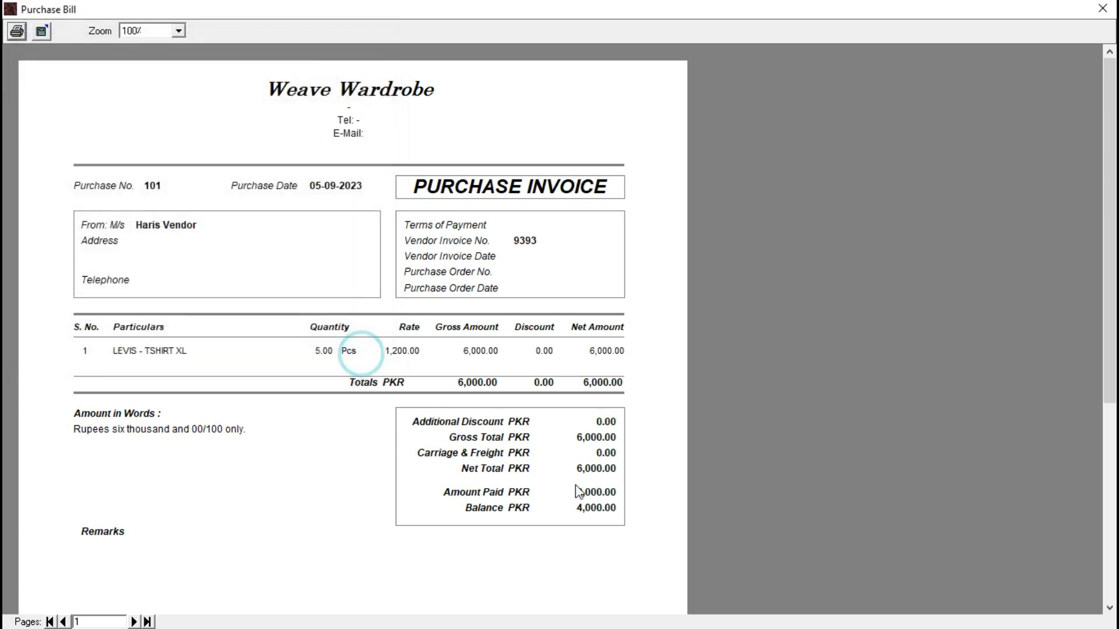
{"action": "left_click", "coordinate": [1102, 8]}
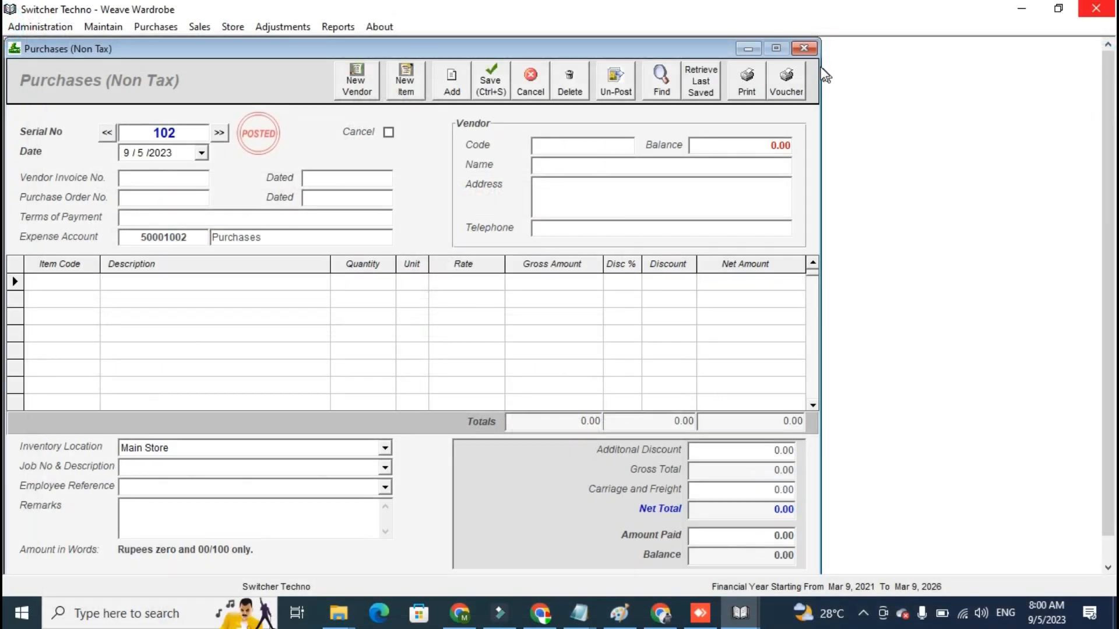
{"action": "left_click", "coordinate": [808, 49]}
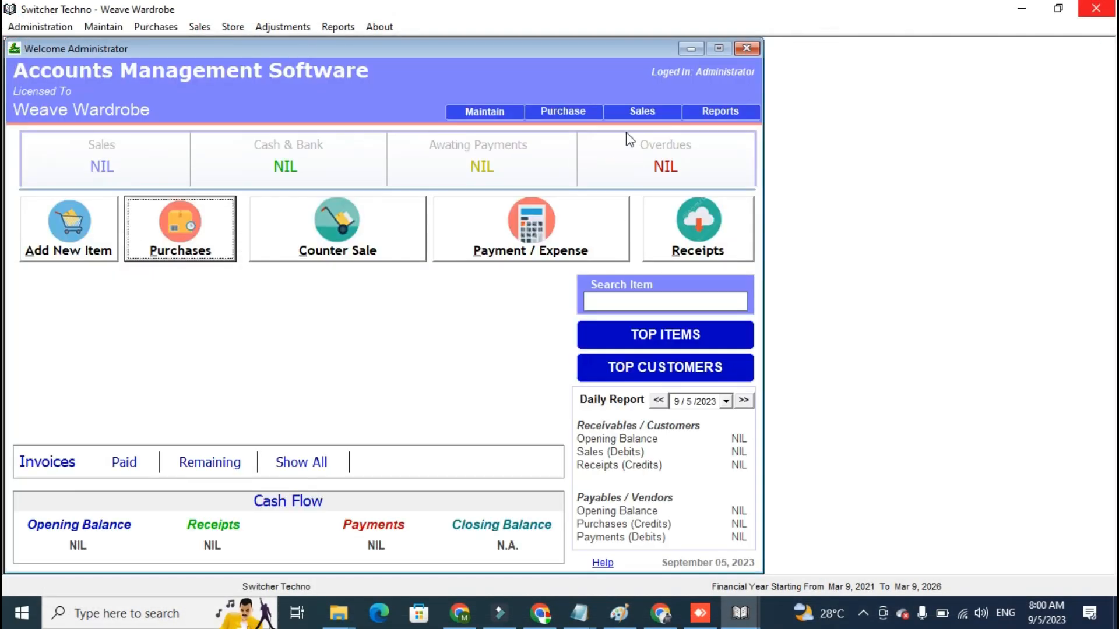
- Display the Inventory Balances report for all items and examine the opening and closing balances of LEVIS - TSHIRT XL
{"action": "left_click", "coordinate": [338, 27]}
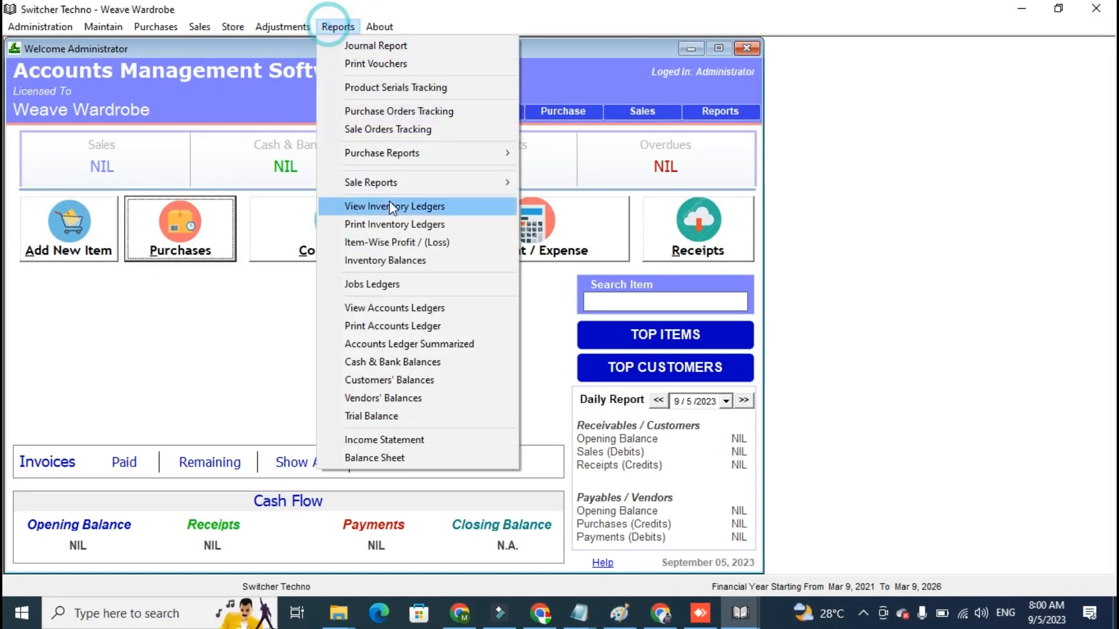
{"action": "left_click", "coordinate": [382, 262]}
{"action": "left_click", "coordinate": [639, 203]}
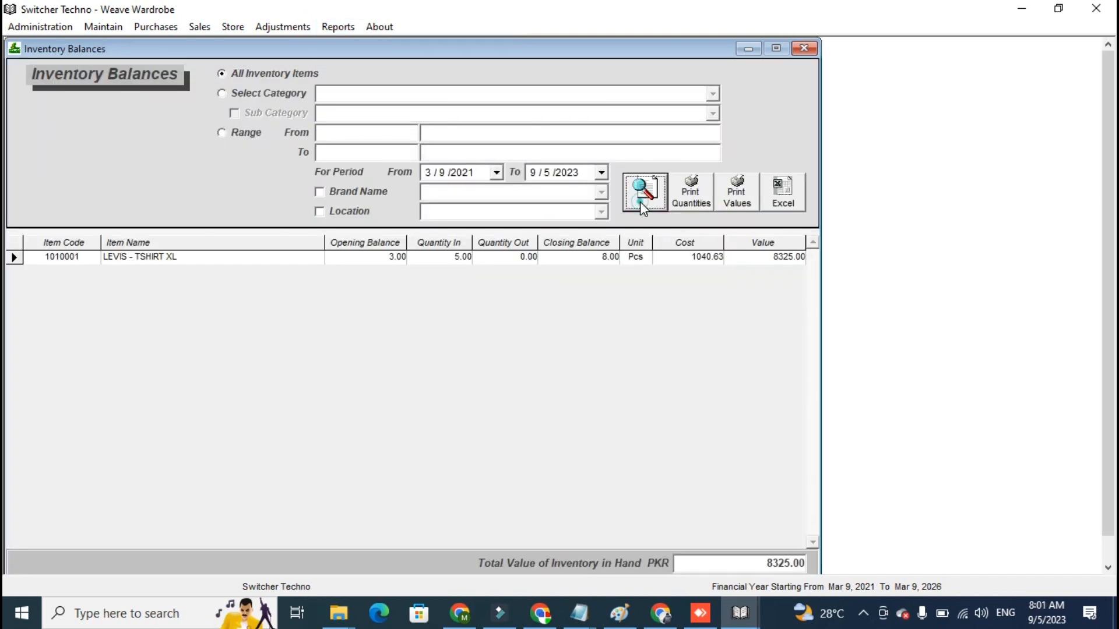
{"action": "left_click", "coordinate": [446, 244]}
{"action": "left_click", "coordinate": [382, 244]}
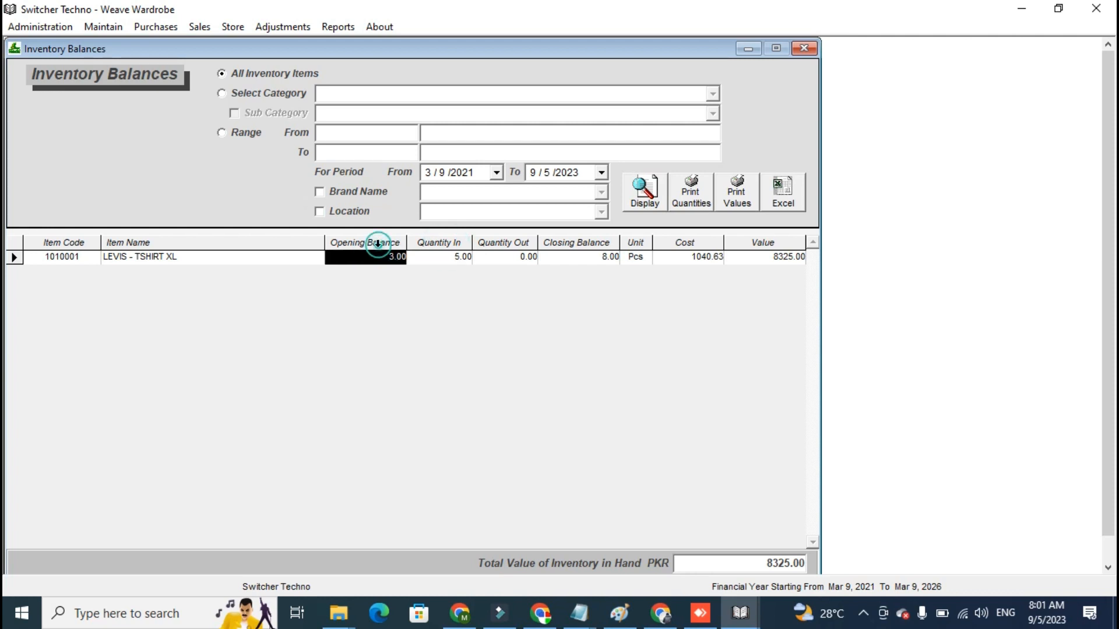
{"action": "left_click", "coordinate": [599, 256]}
{"action": "left_click", "coordinate": [600, 266]}
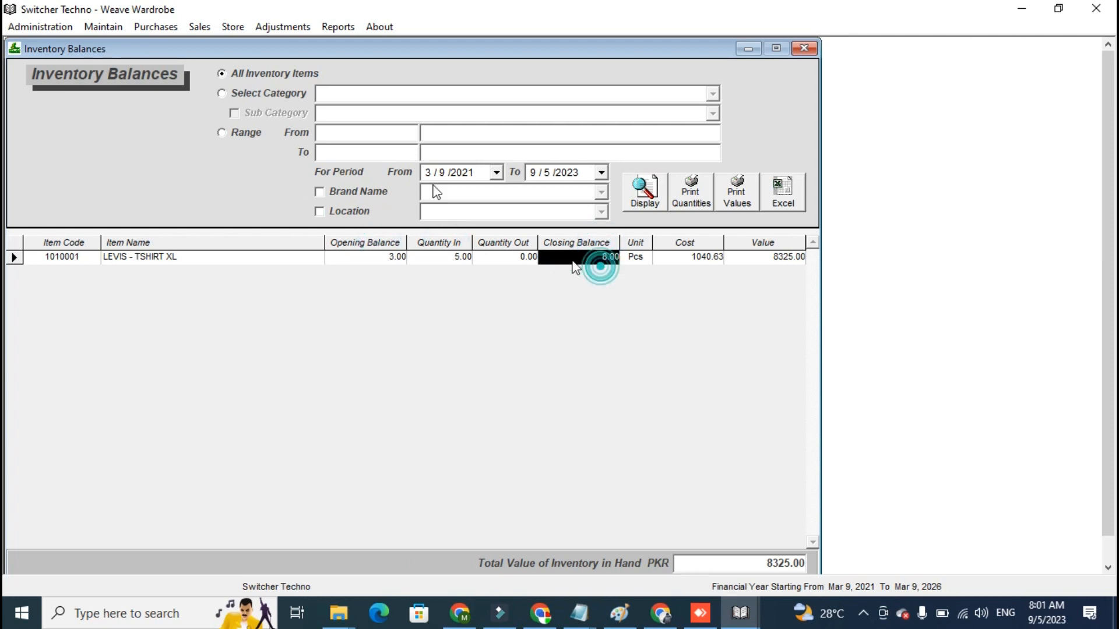
- Filter the Inventory Balances report by category MENS and sub category JEANS and display it
{"action": "left_click", "coordinate": [285, 93]}
{"action": "left_click", "coordinate": [712, 94]}
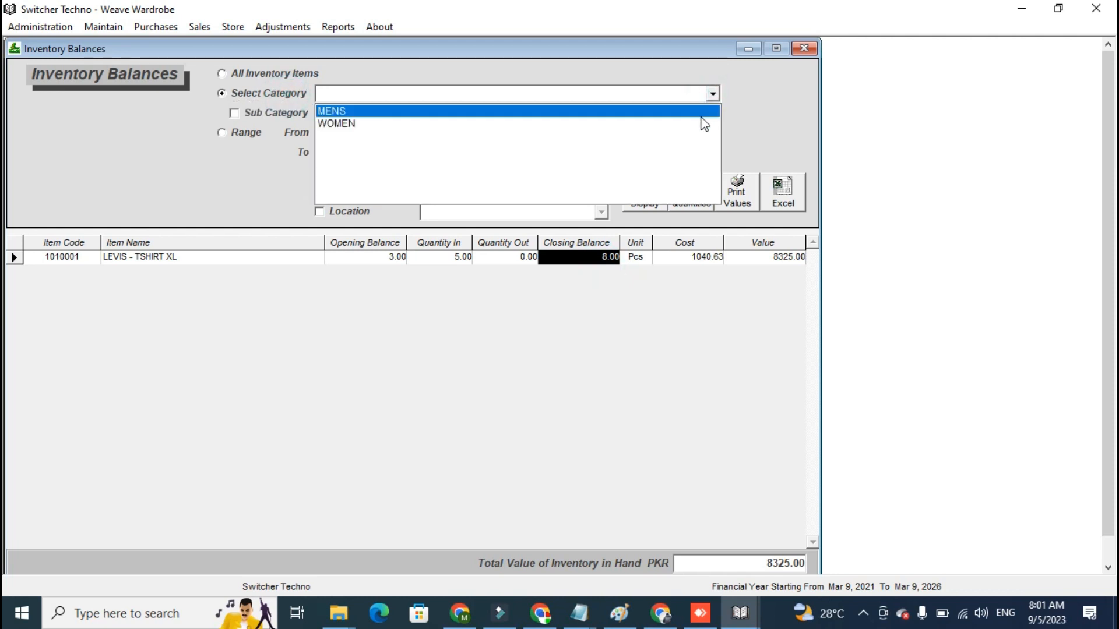
{"action": "left_click", "coordinate": [702, 115]}
{"action": "left_click", "coordinate": [235, 113]}
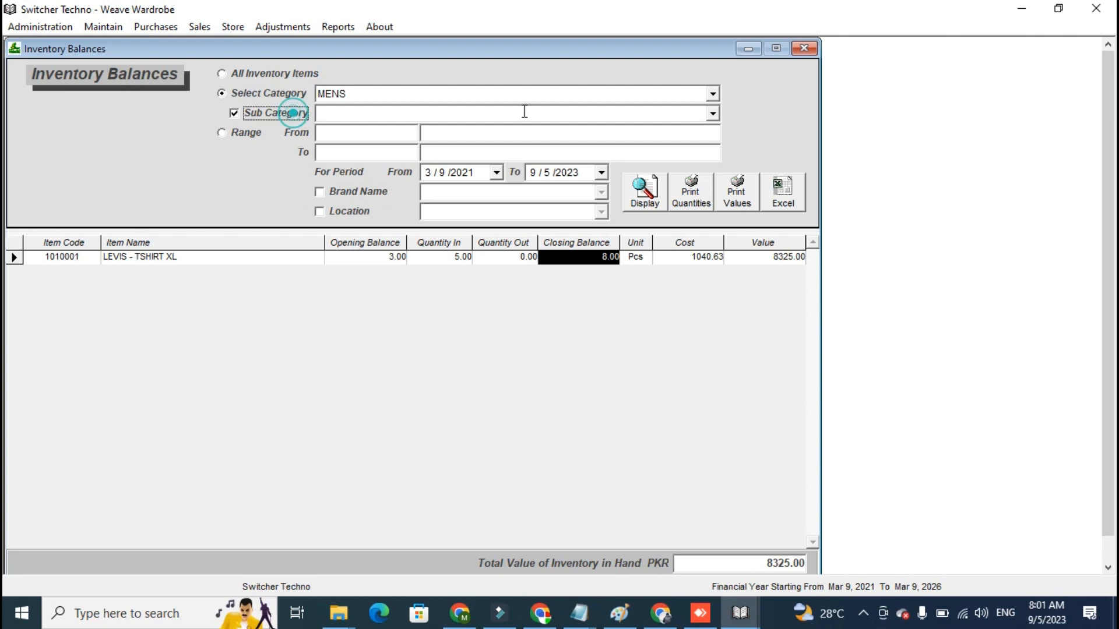
{"action": "left_click", "coordinate": [713, 114]}
{"action": "left_click", "coordinate": [703, 131]}
{"action": "left_click", "coordinate": [643, 190]}
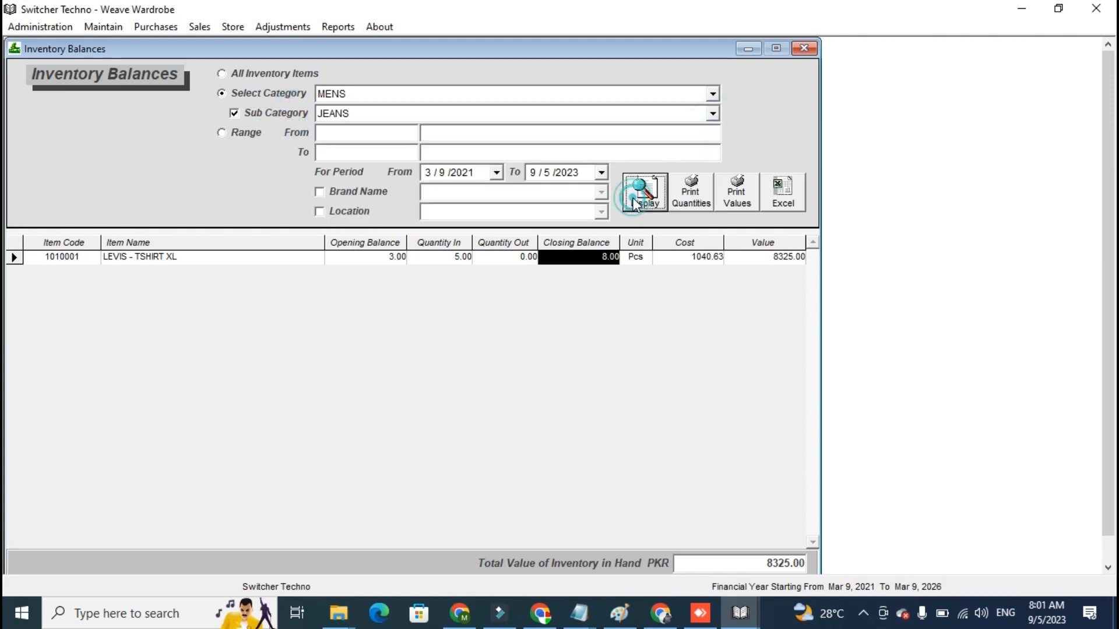
- Display the MENS inventory balances for other sub categories, ending with T SHIRT
{"action": "left_click", "coordinate": [712, 114]}
{"action": "left_click", "coordinate": [684, 148]}
{"action": "left_click", "coordinate": [647, 201]}
{"action": "left_click", "coordinate": [713, 114]}
{"action": "left_click", "coordinate": [691, 158]}
{"action": "left_click", "coordinate": [647, 197]}
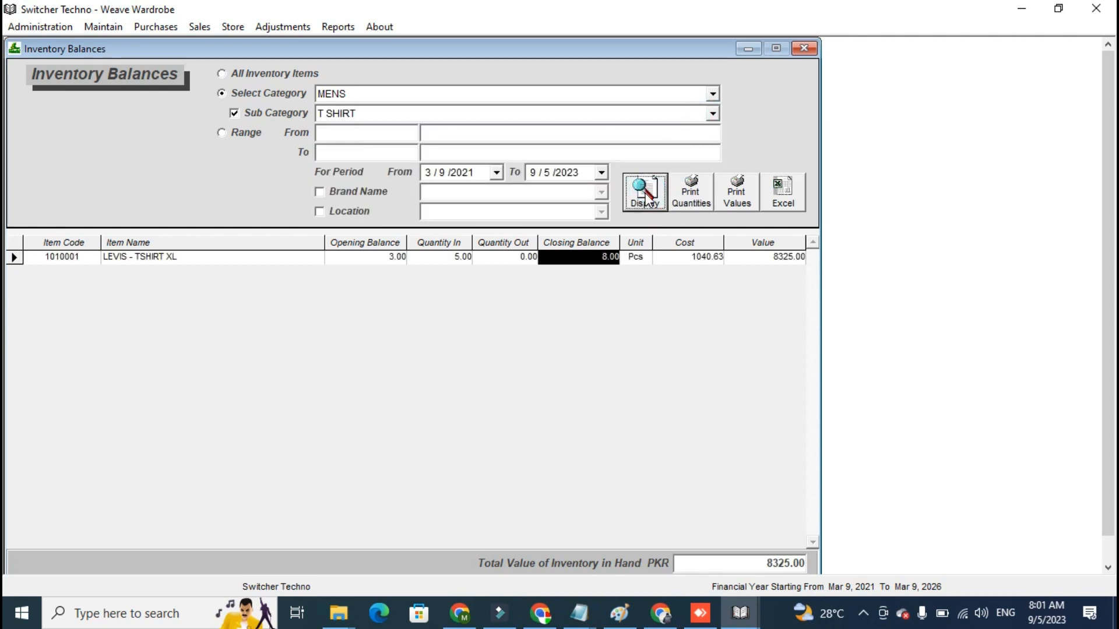
- Look at the choices of the location filter, turn that filter off again and close the Inventory Balances report
{"action": "left_click", "coordinate": [344, 209]}
{"action": "left_click", "coordinate": [604, 213]}
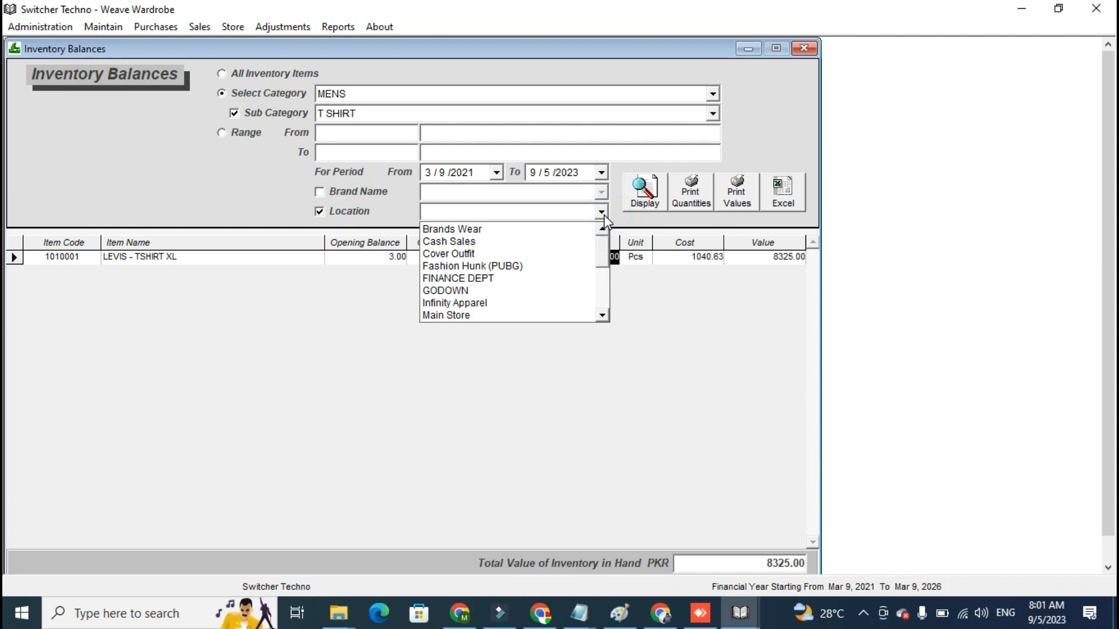
{"action": "left_click", "coordinate": [604, 215]}
{"action": "left_click", "coordinate": [604, 215]}
{"action": "left_click", "coordinate": [346, 211]}
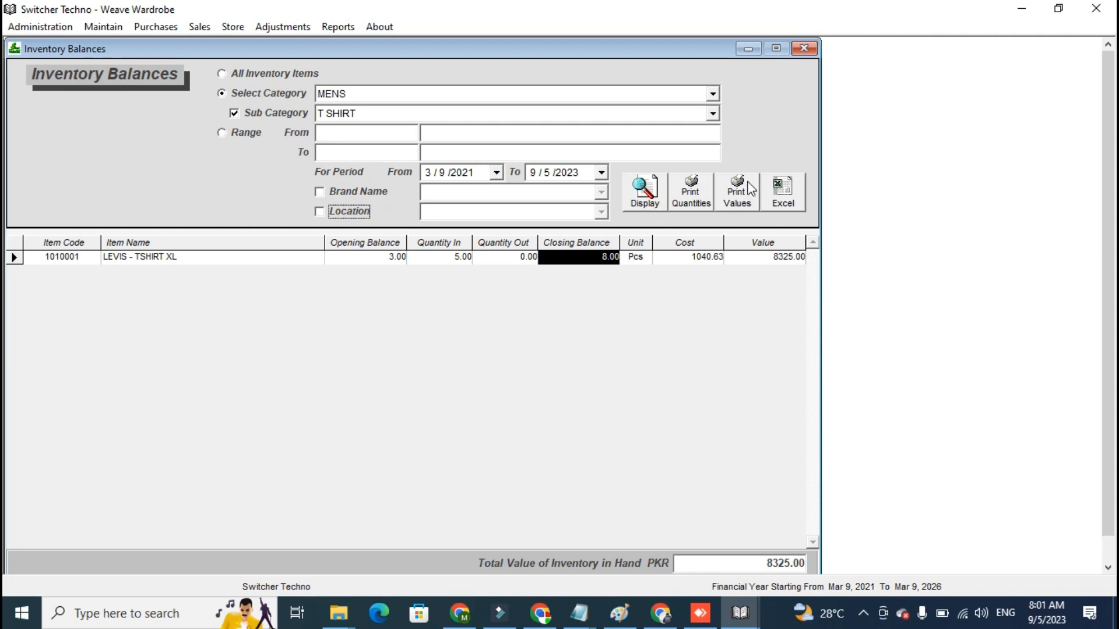
{"action": "left_click", "coordinate": [815, 49]}
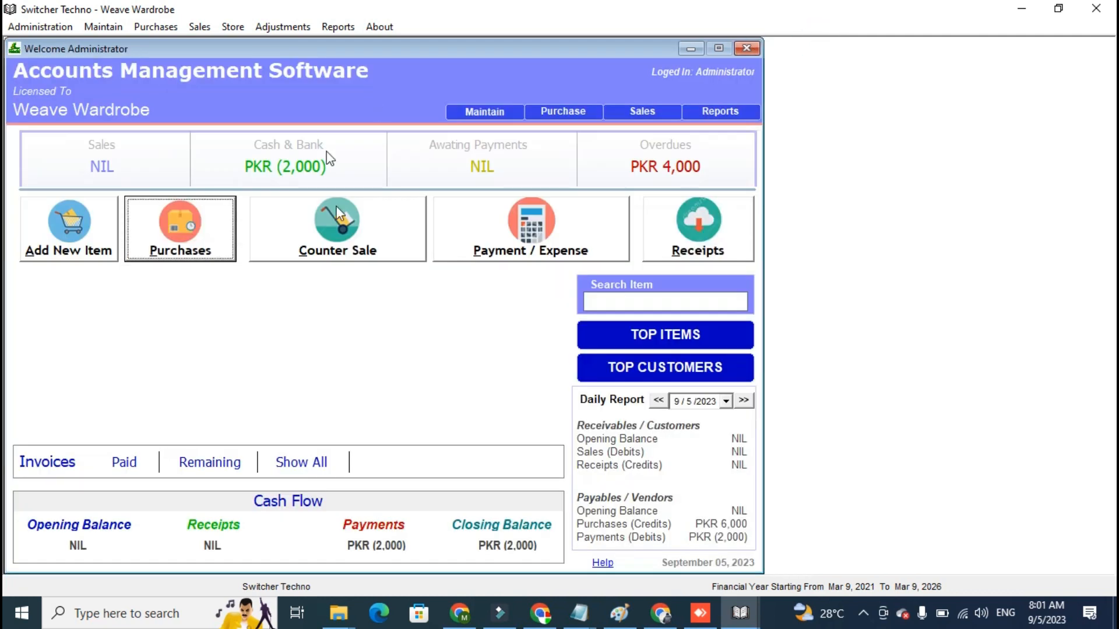
- Open a new counter sale and add the LEVIS - TSHIRT XL item to it
{"action": "left_click", "coordinate": [338, 251]}
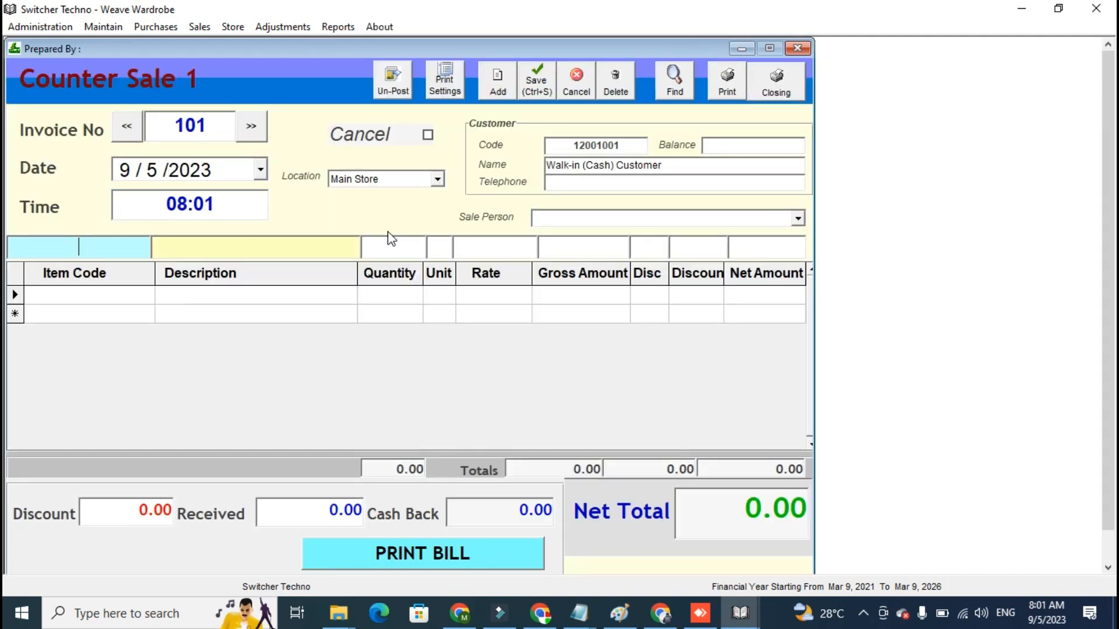
{"action": "left_click", "coordinate": [94, 251]}
{"action": "left_click", "coordinate": [75, 298]}
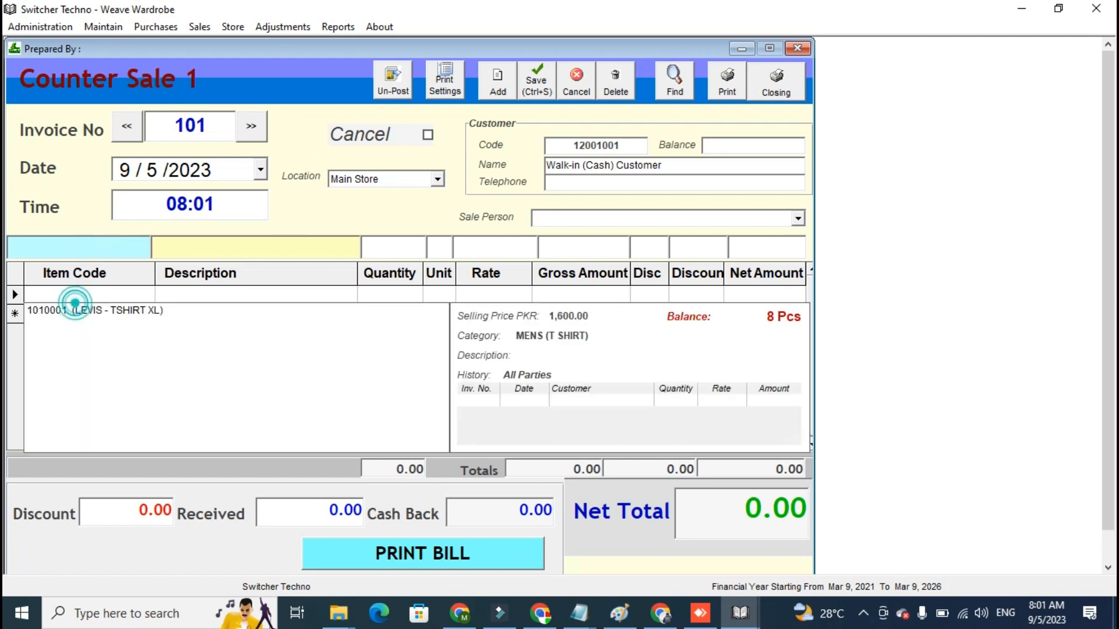
{"action": "left_click", "coordinate": [78, 310]}
{"action": "left_click", "coordinate": [100, 249]}
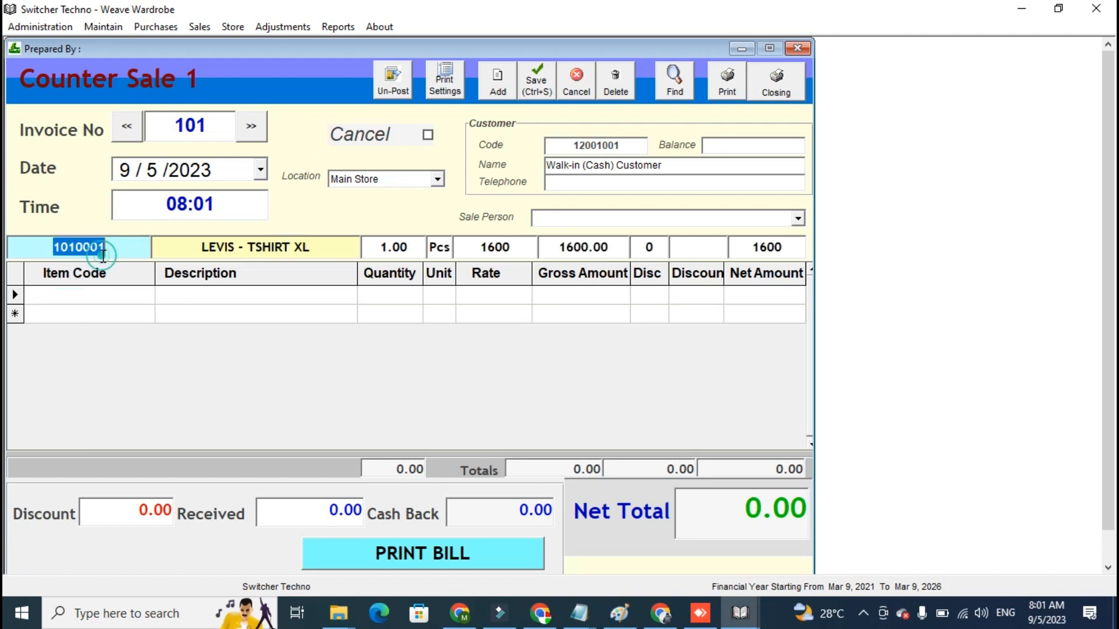
{"action": "key", "text": "Return"}
- Set the quantity of LEVIS - TSHIRT XL in the counter sale to 2
{"action": "left_click", "coordinate": [408, 311]}
{"action": "type", "text": "2"}
{"action": "key", "text": "Tab"}
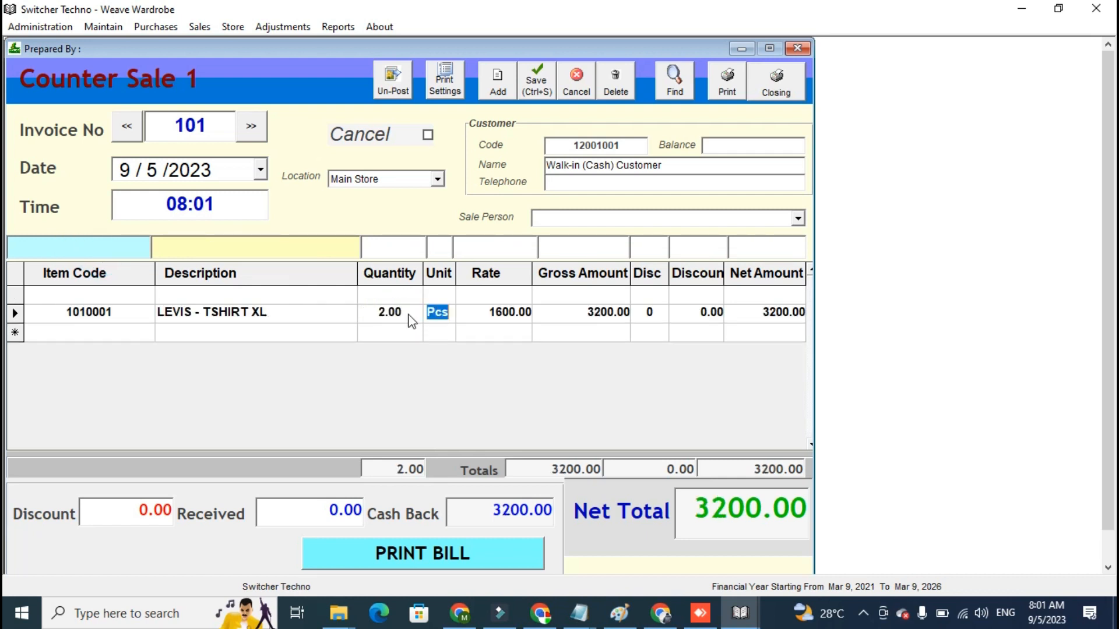
- Enter 5000 as the amount received for the counter sale
{"action": "left_click", "coordinate": [297, 516]}
{"action": "double_click", "coordinate": [297, 516]}
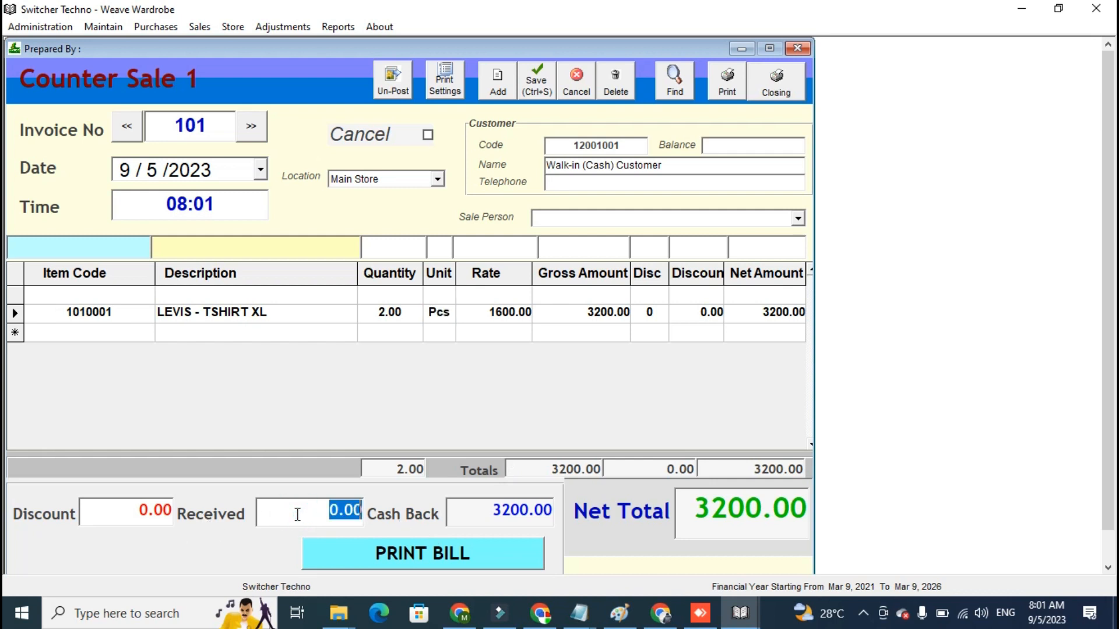
{"action": "type", "text": "5000"}
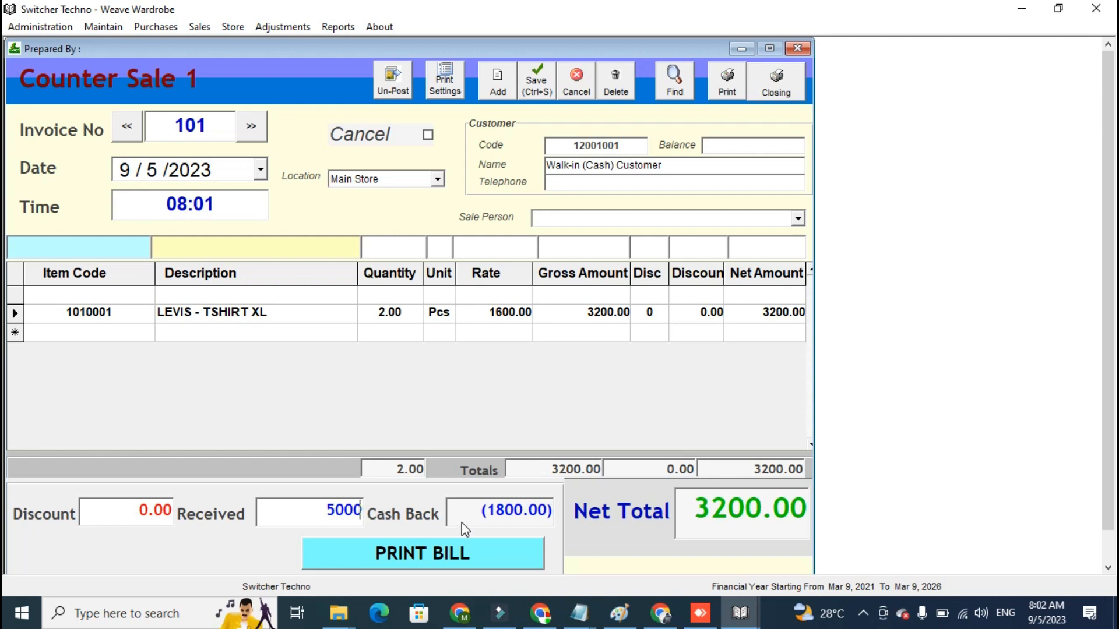
- Print the bill of the counter sale, and close the invoice preview and the Counter Sale window
{"action": "left_click", "coordinate": [490, 554]}
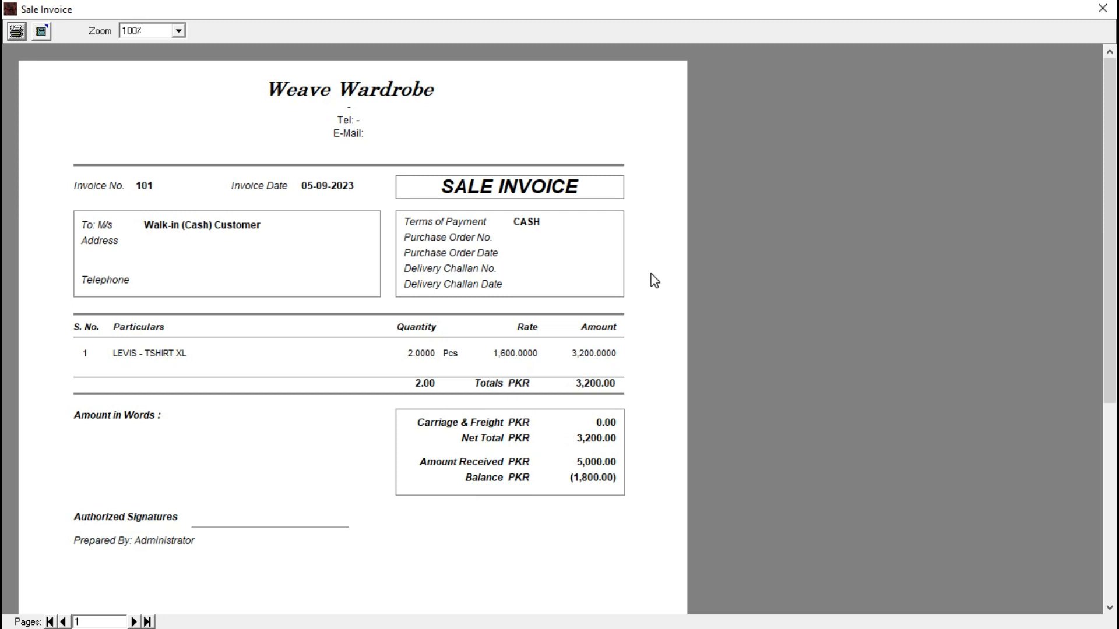
{"action": "left_click", "coordinate": [1103, 8]}
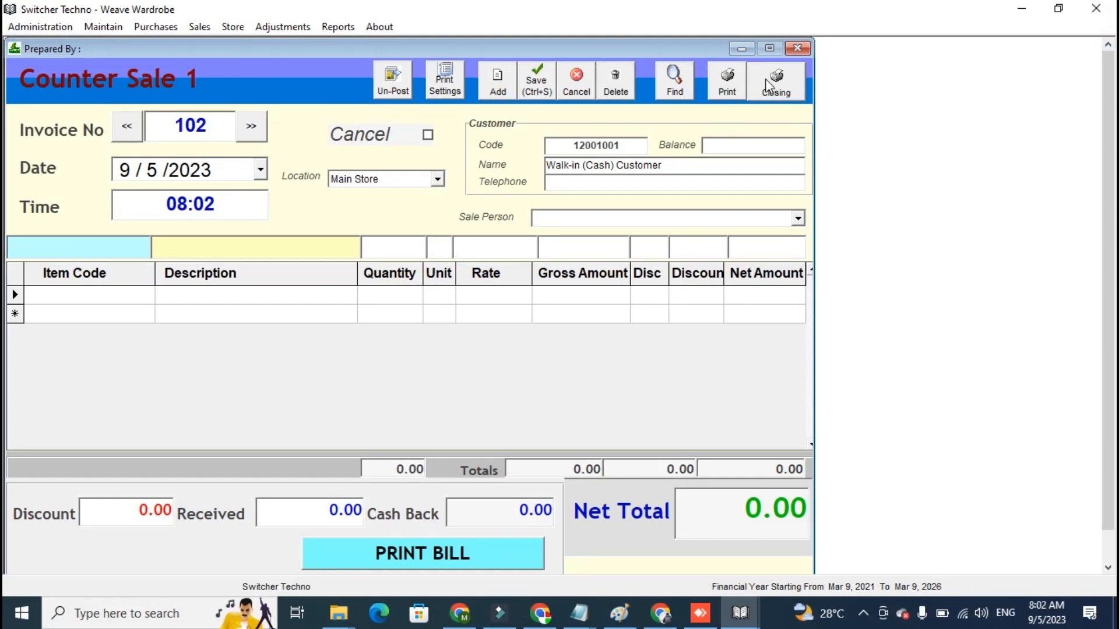
{"action": "left_click", "coordinate": [127, 126]}
{"action": "left_click", "coordinate": [792, 87]}
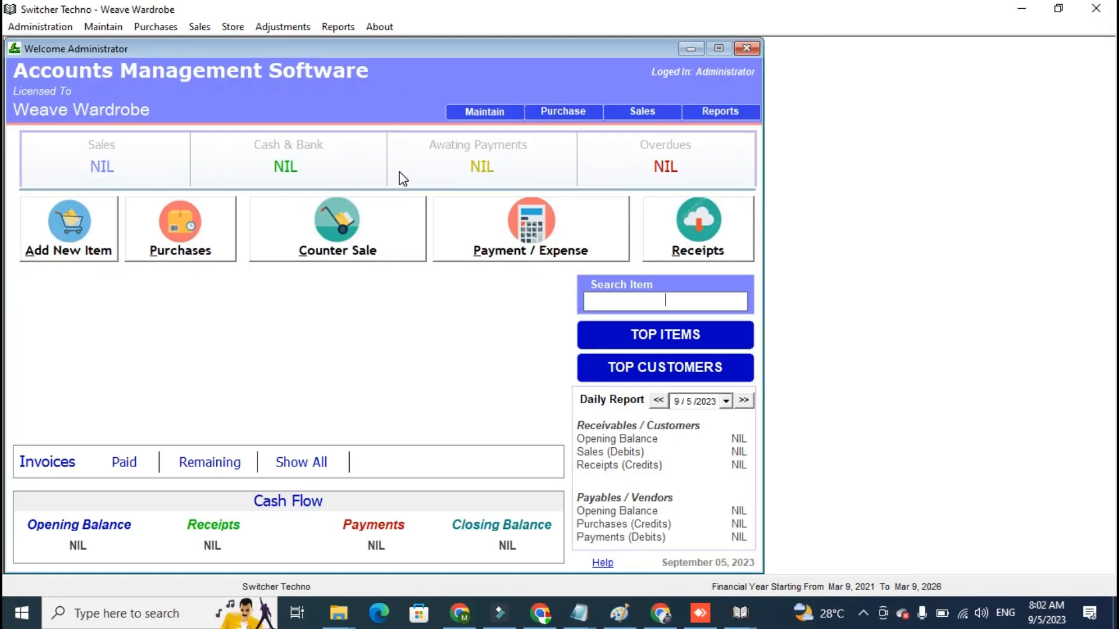
- Display the Sale Register report for all sales and examine its totals
{"action": "left_click", "coordinate": [338, 26]}
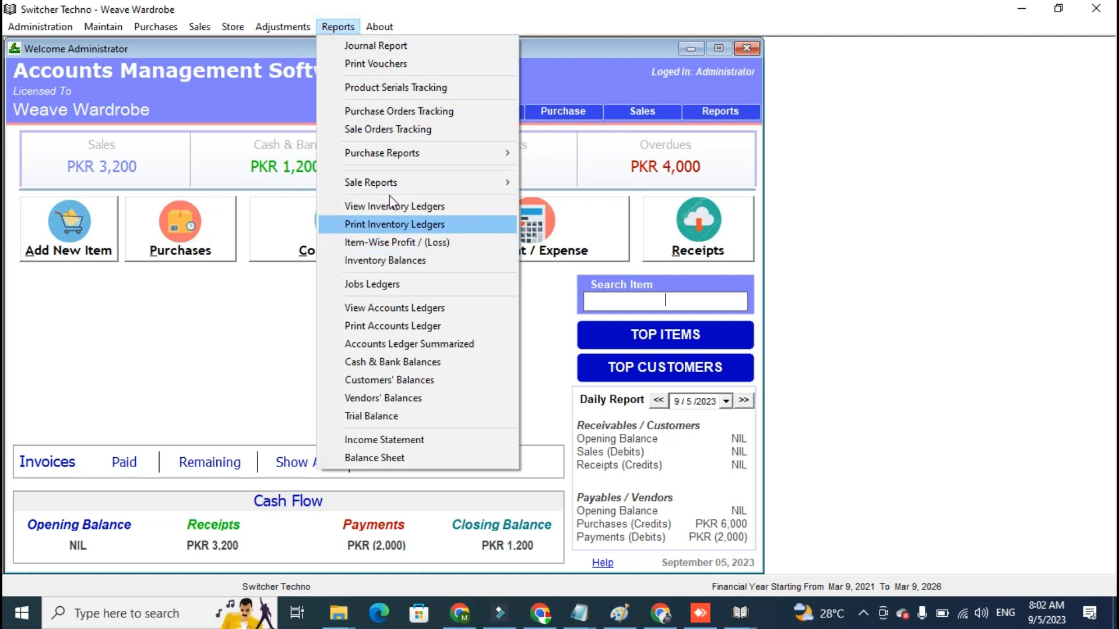
{"action": "mouse_move", "coordinate": [402, 177]}
{"action": "left_click", "coordinate": [564, 201]}
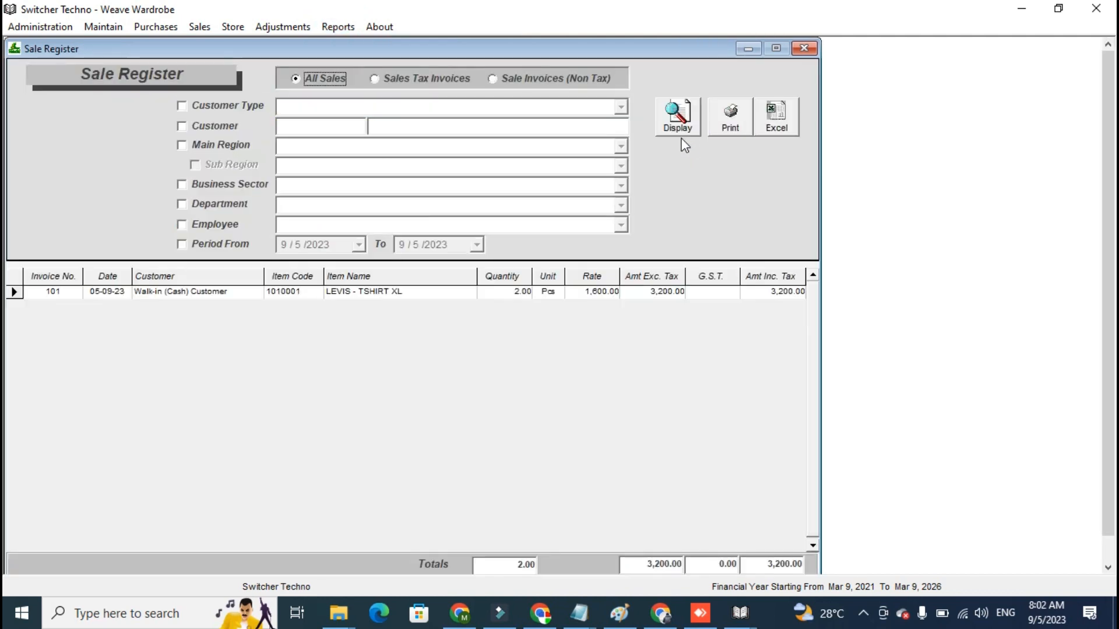
{"action": "left_click", "coordinate": [674, 129]}
{"action": "left_click", "coordinate": [641, 565]}
{"action": "left_click", "coordinate": [680, 564]}
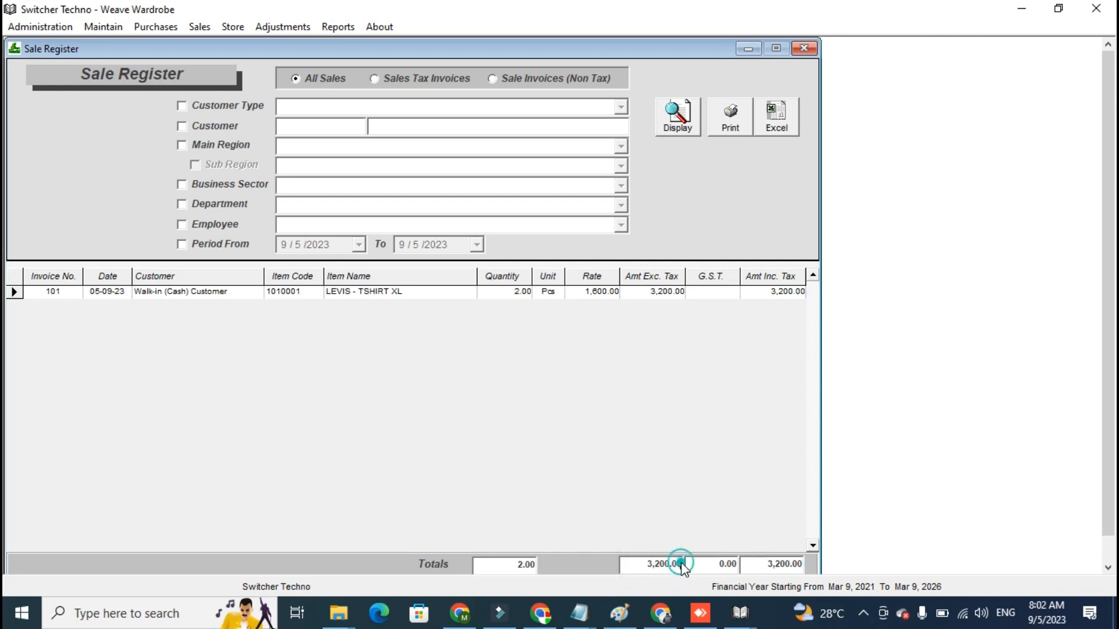
- Turn on the period filter of the Sale Register with 9/5/2023 as both dates, leaving the customer filter off
{"action": "left_click", "coordinate": [229, 246]}
{"action": "left_click", "coordinate": [359, 245]}
{"action": "left_click", "coordinate": [358, 245]}
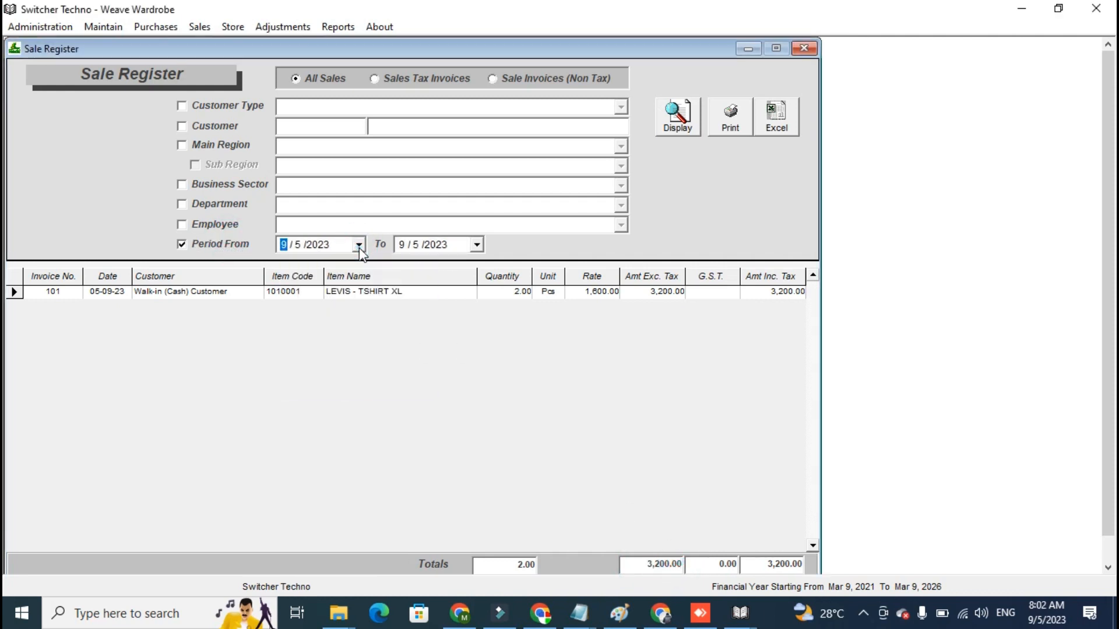
{"action": "left_click", "coordinate": [200, 132]}
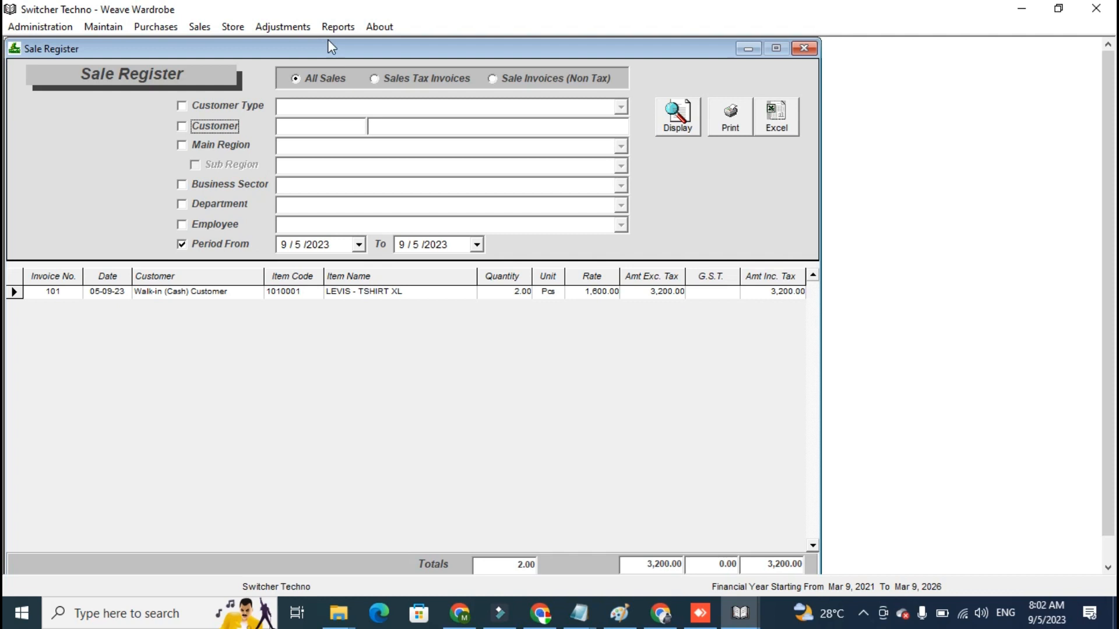
- Display the Purchase Register for all purchases, examine its totals, and turn on its employee and period filters
{"action": "left_click", "coordinate": [338, 26]}
{"action": "mouse_move", "coordinate": [387, 149]}
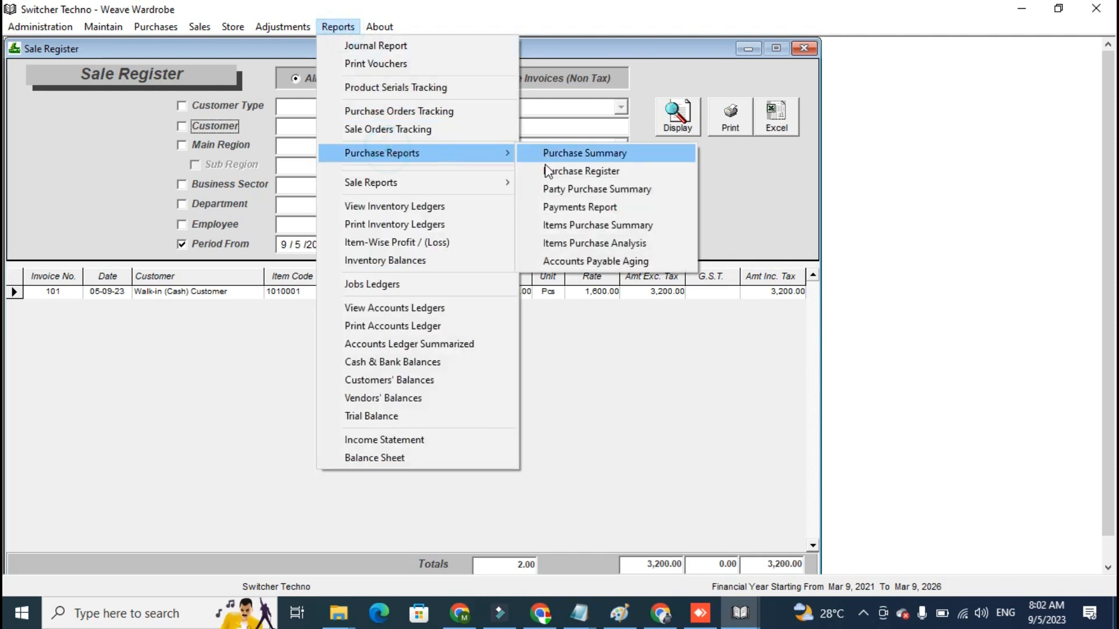
{"action": "left_click", "coordinate": [606, 170]}
{"action": "left_click", "coordinate": [688, 126]}
{"action": "left_click", "coordinate": [636, 559]}
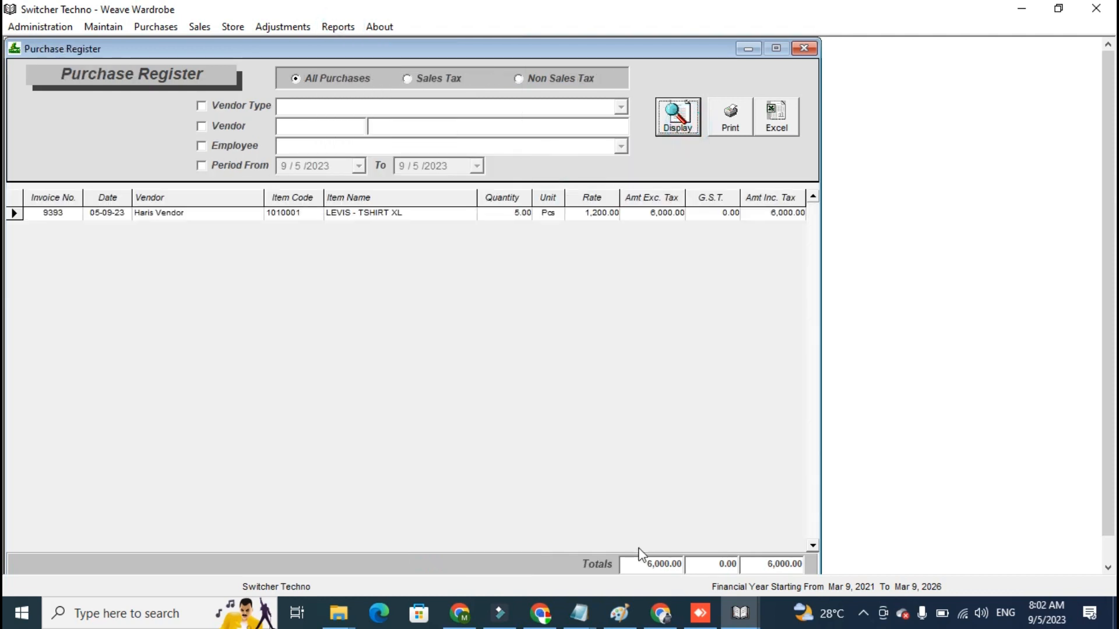
{"action": "left_click", "coordinate": [252, 165]}
{"action": "left_click", "coordinate": [243, 149]}
- Display the Item-Wise Profit / (Loss) report for all inventory items, examine the profit, and turn on the period filter for 9/5/2023
{"action": "left_click", "coordinate": [338, 27]}
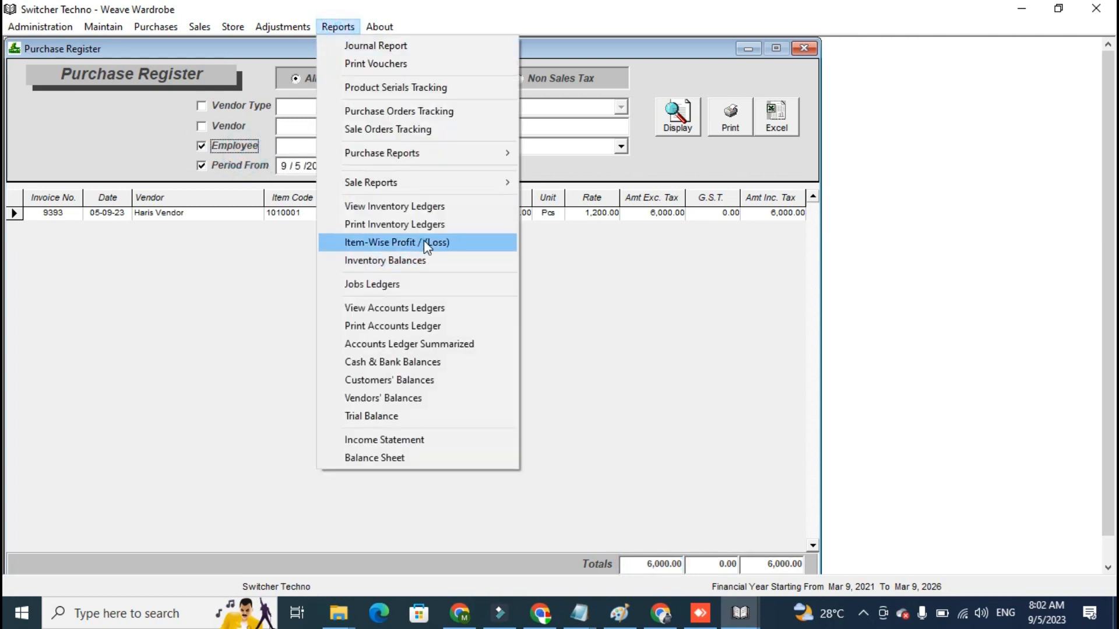
{"action": "left_click", "coordinate": [424, 241]}
{"action": "left_click", "coordinate": [713, 110]}
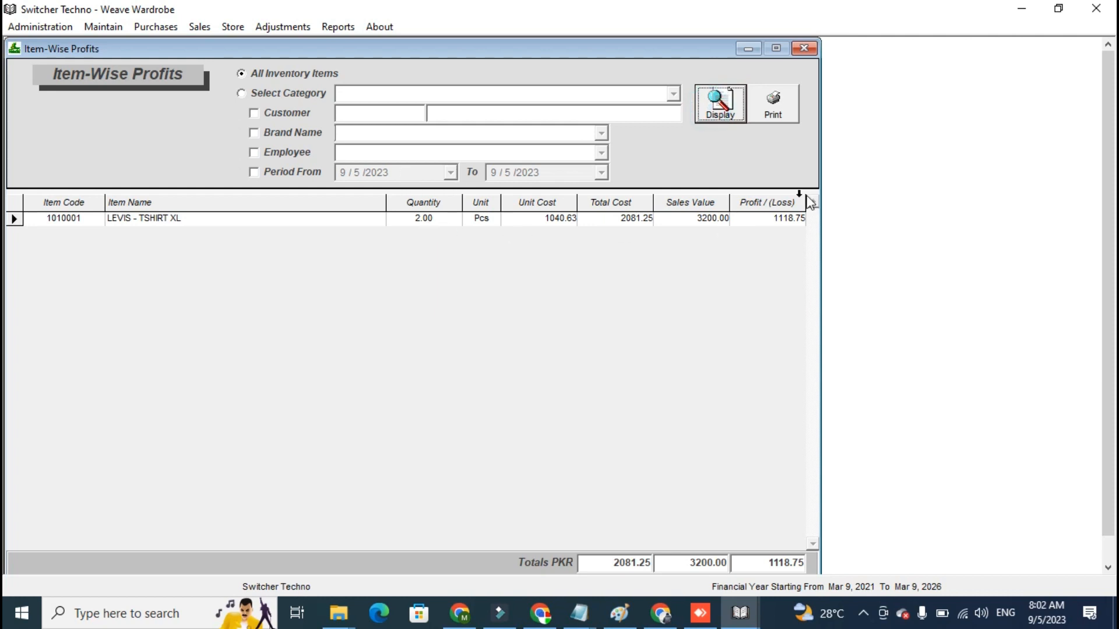
{"action": "left_click", "coordinate": [793, 215]}
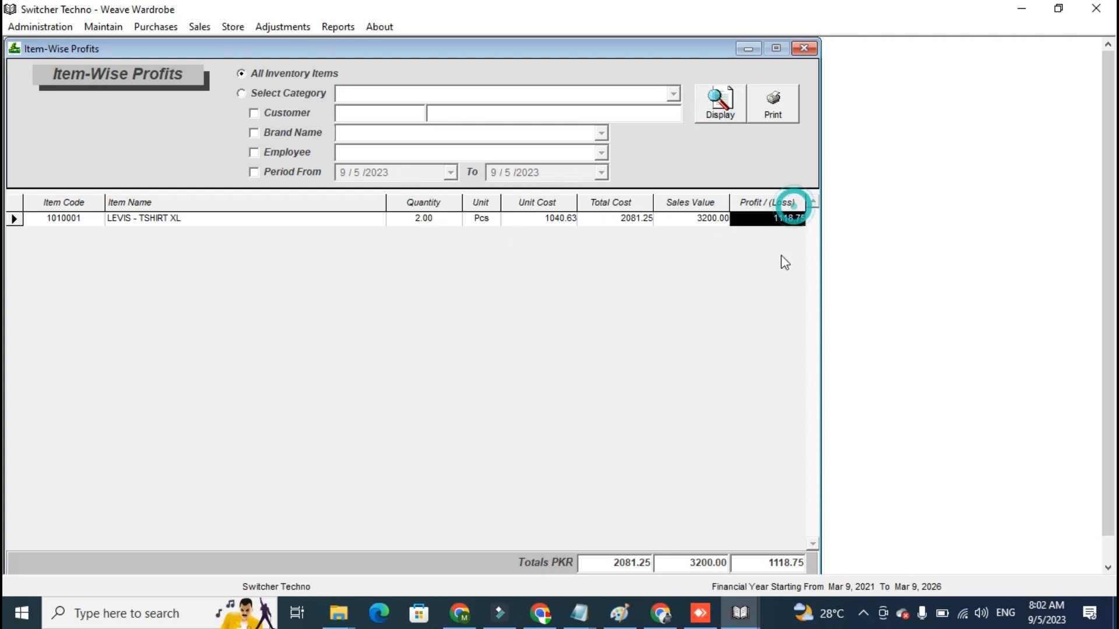
{"action": "left_click", "coordinate": [301, 172]}
{"action": "left_click", "coordinate": [451, 173]}
{"action": "left_click", "coordinate": [451, 173]}
- Display the accounts ledger of the vendor used for the T-shirt purchase, without a period filter
{"action": "left_click", "coordinate": [338, 26]}
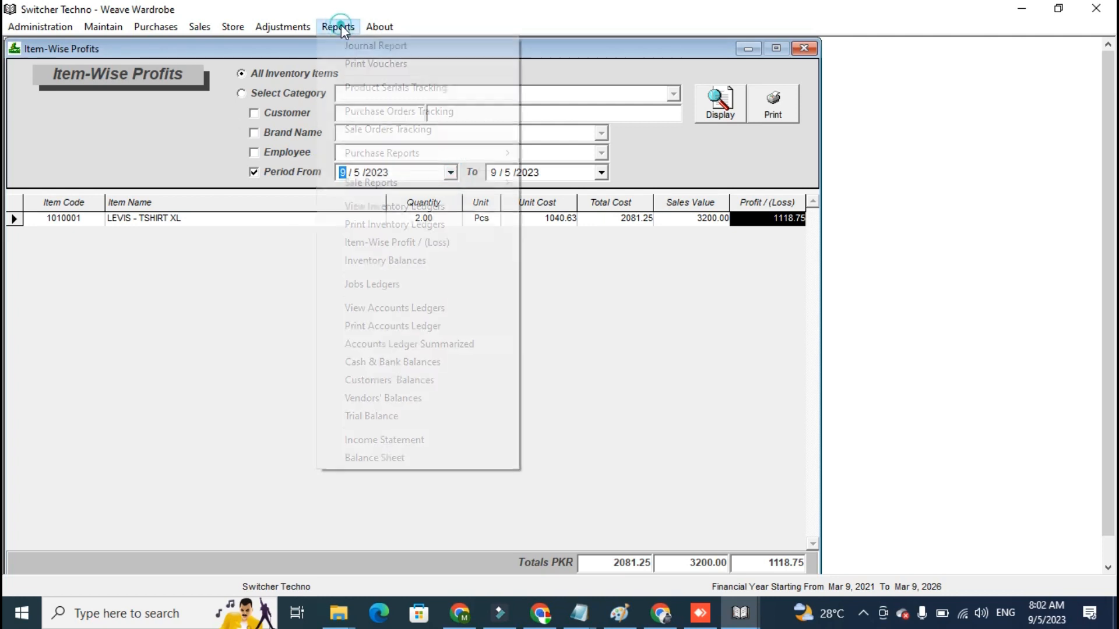
{"action": "left_click", "coordinate": [426, 307]}
{"action": "type", "text": "s"}
{"action": "key", "text": "BackSpace"}
{"action": "type", "text": "HAR"}
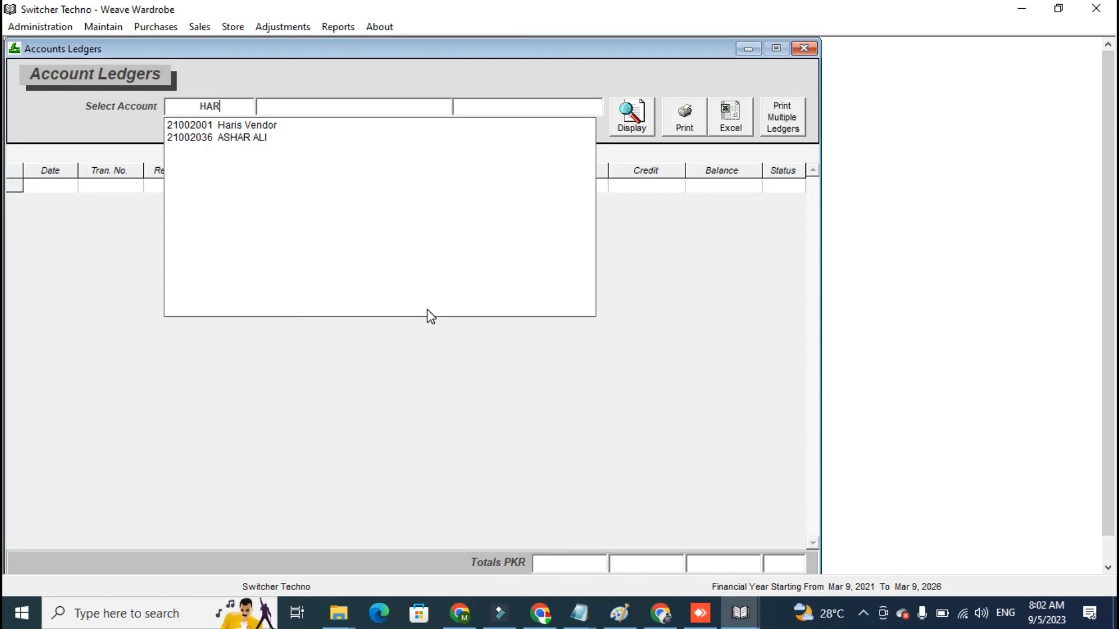
{"action": "key", "text": "Down"}
{"action": "key", "text": "Return"}
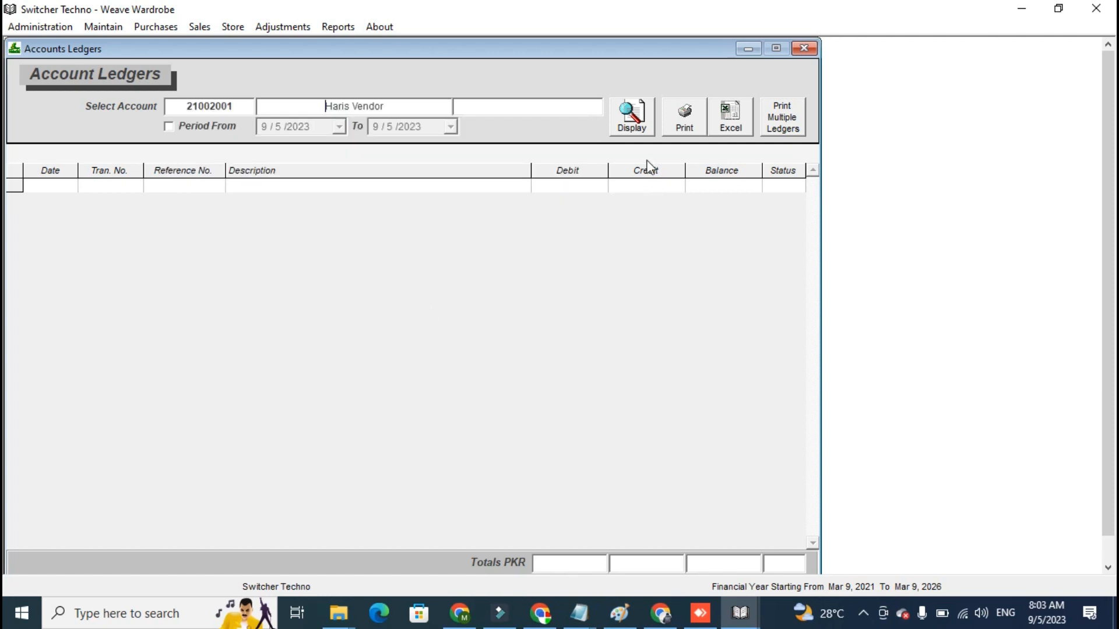
{"action": "left_click", "coordinate": [643, 133]}
{"action": "left_click", "coordinate": [642, 130]}
{"action": "left_click", "coordinate": [644, 128]}
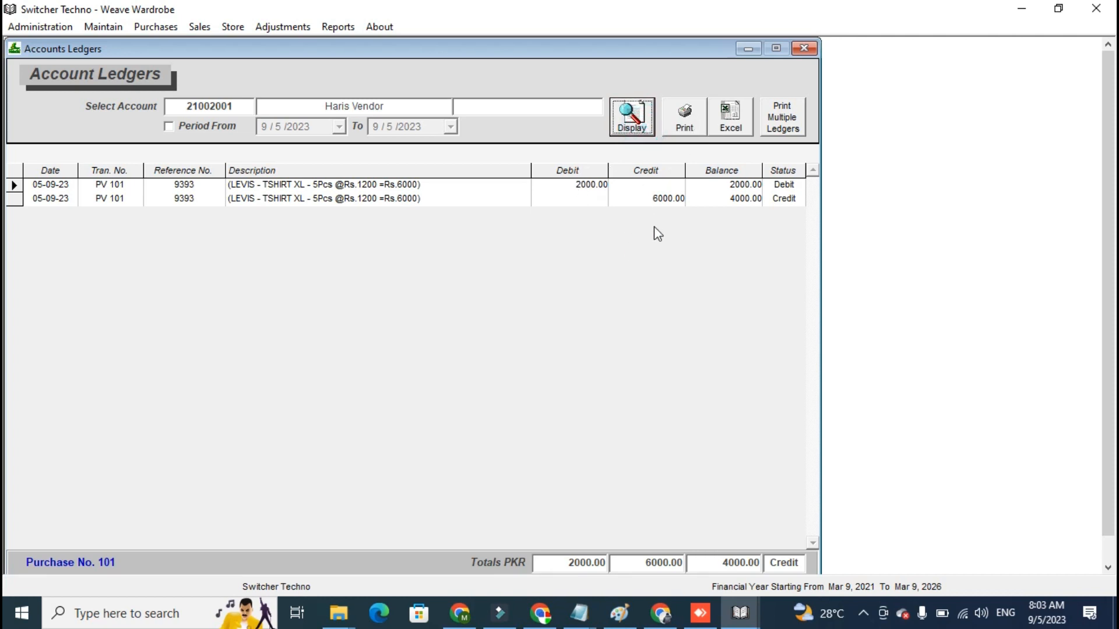
- Start a petty cash payment from the Cash in Hand account and put the vendor's account on its first line
{"action": "left_click", "coordinate": [157, 26]}
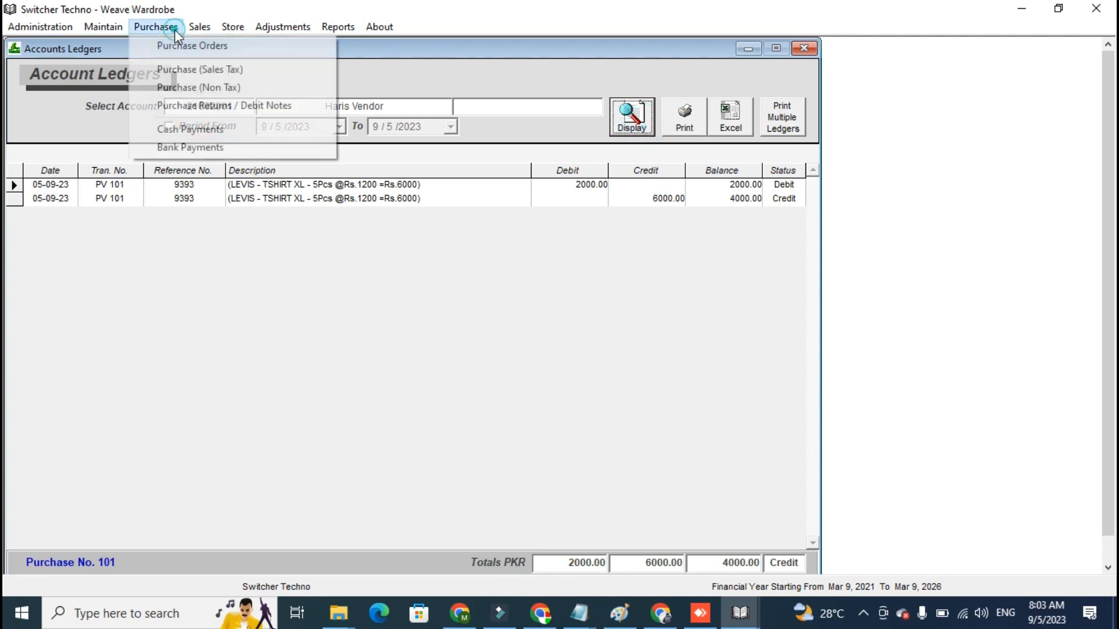
{"action": "left_click", "coordinate": [222, 132]}
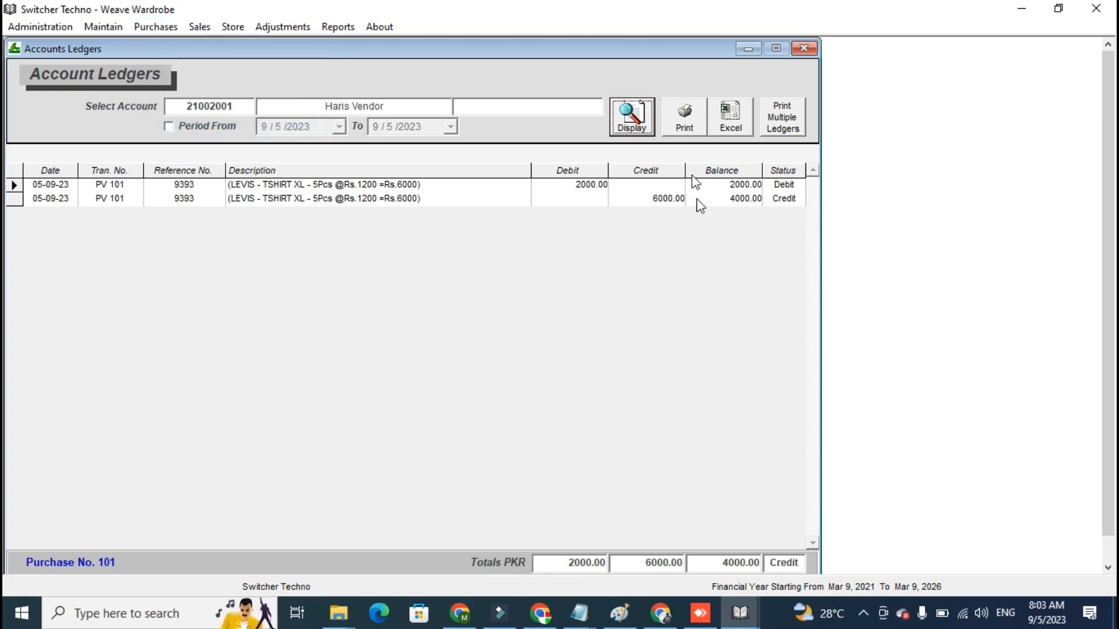
{"action": "left_click", "coordinate": [669, 153]}
{"action": "double_click", "coordinate": [186, 233]}
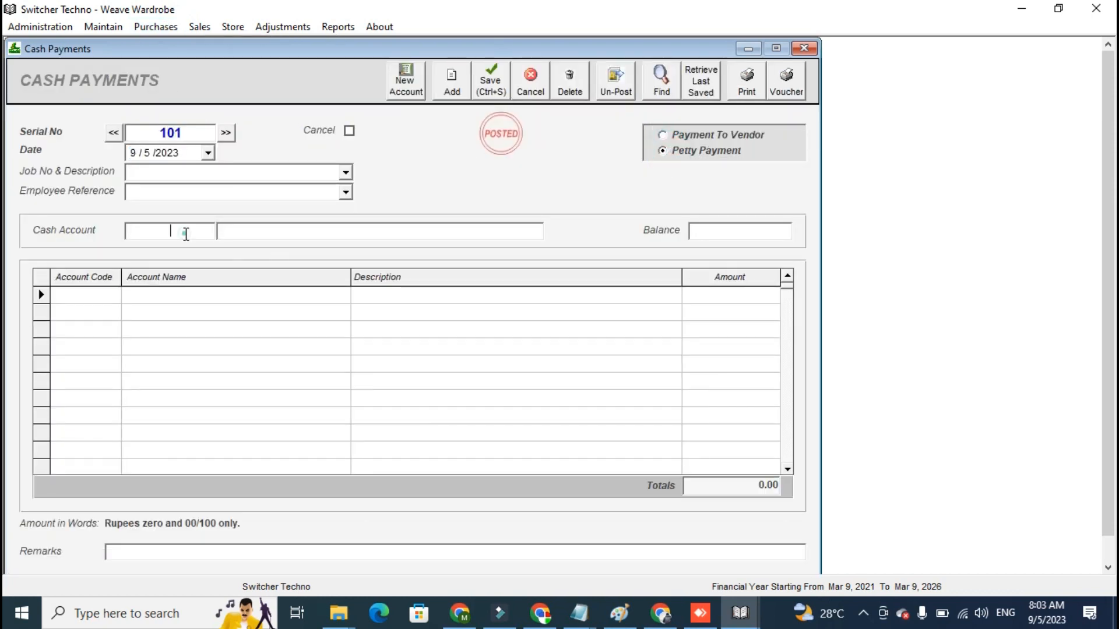
{"action": "key", "text": "Return"}
{"action": "type", "text": "HARIS"}
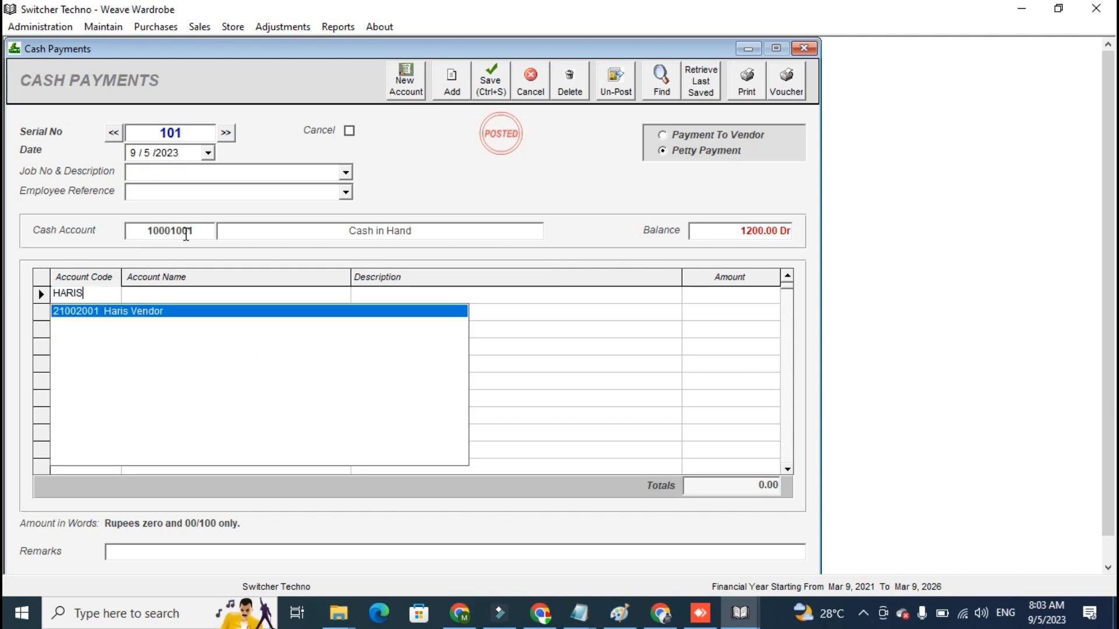
{"action": "key", "text": "Return"}
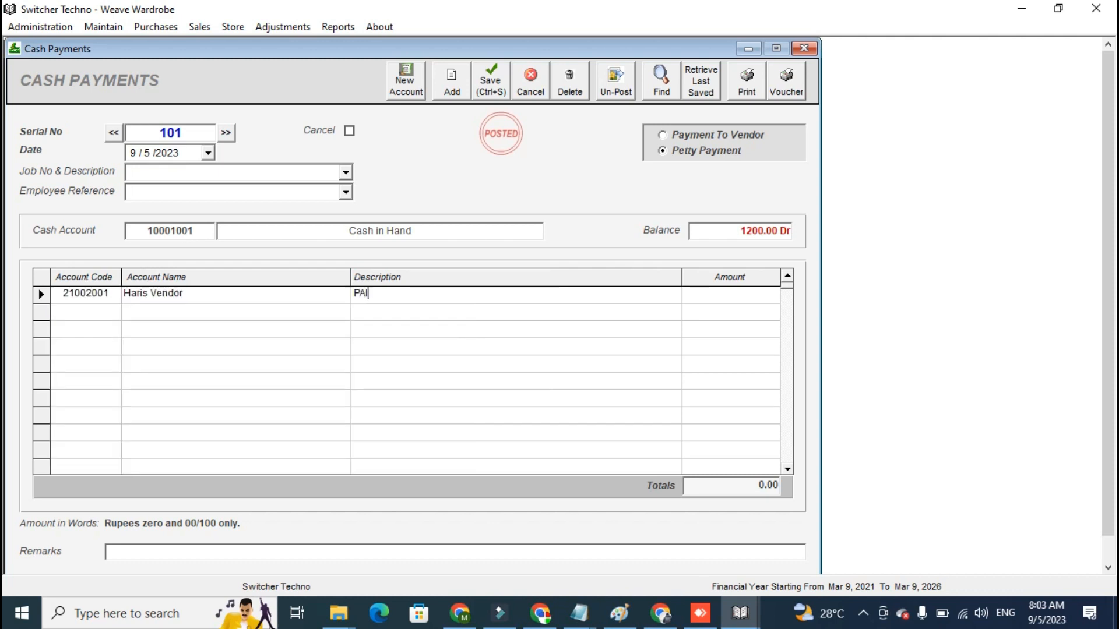
- Complete the vendor's payment line with the description PAID and the amount 2000, and save the cash payment
{"action": "type", "text": "2000"}
{"action": "key", "text": "Return"}
{"action": "left_click", "coordinate": [490, 82]}
{"action": "left_click", "coordinate": [356, 30]}
{"action": "key", "text": "Return"}
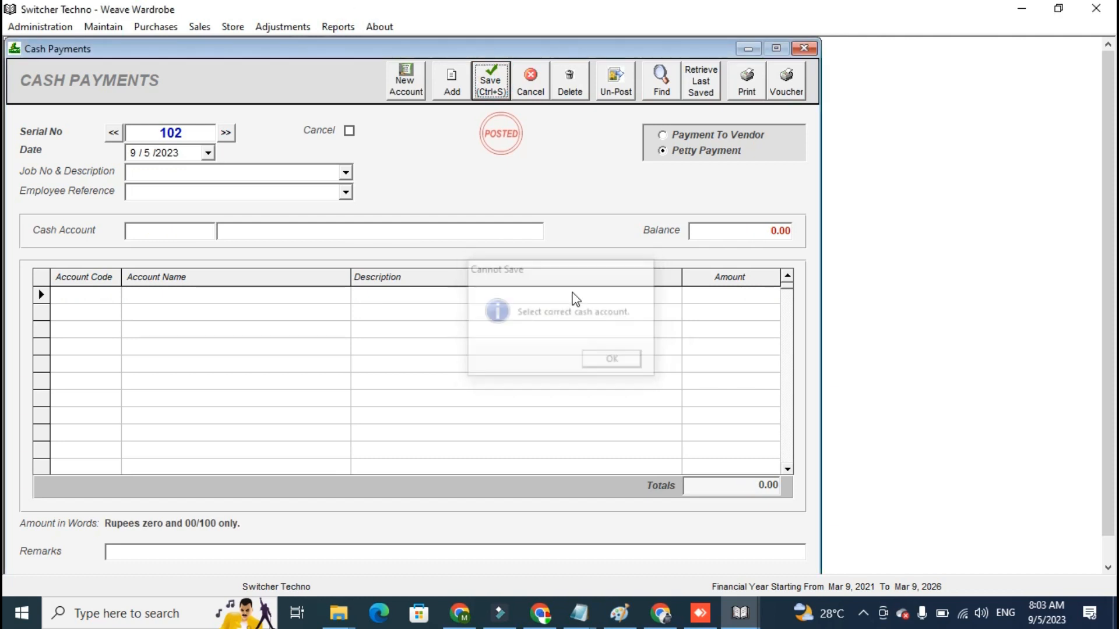
- Refresh the vendor's accounts ledger and examine the balance on the PAID cash payment entry
{"action": "left_click", "coordinate": [338, 26]}
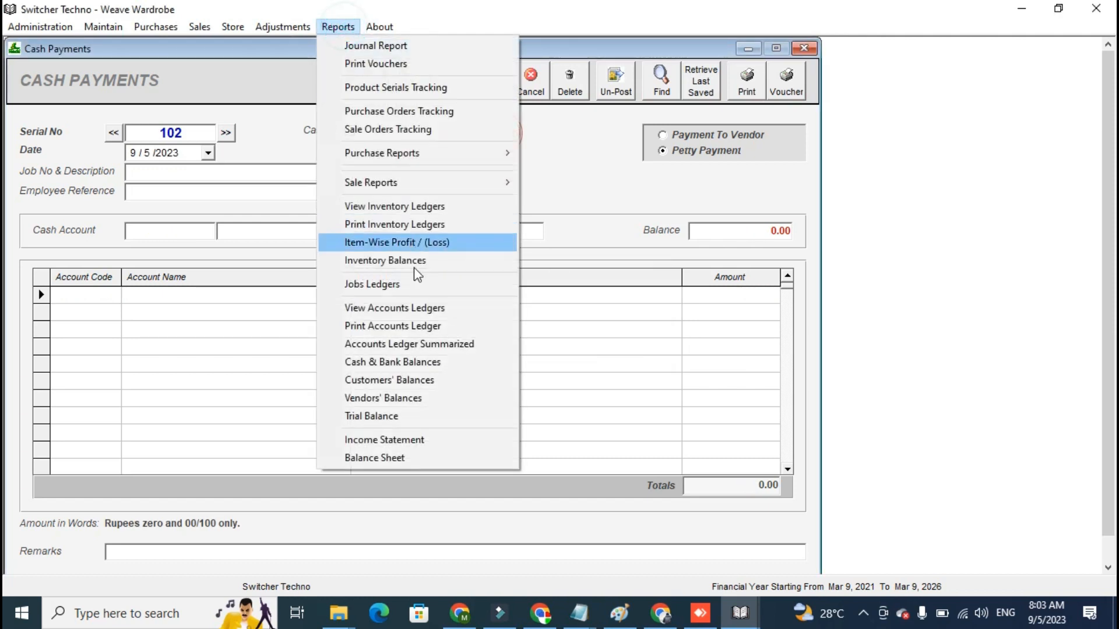
{"action": "left_click", "coordinate": [425, 307]}
{"action": "left_click", "coordinate": [616, 128]}
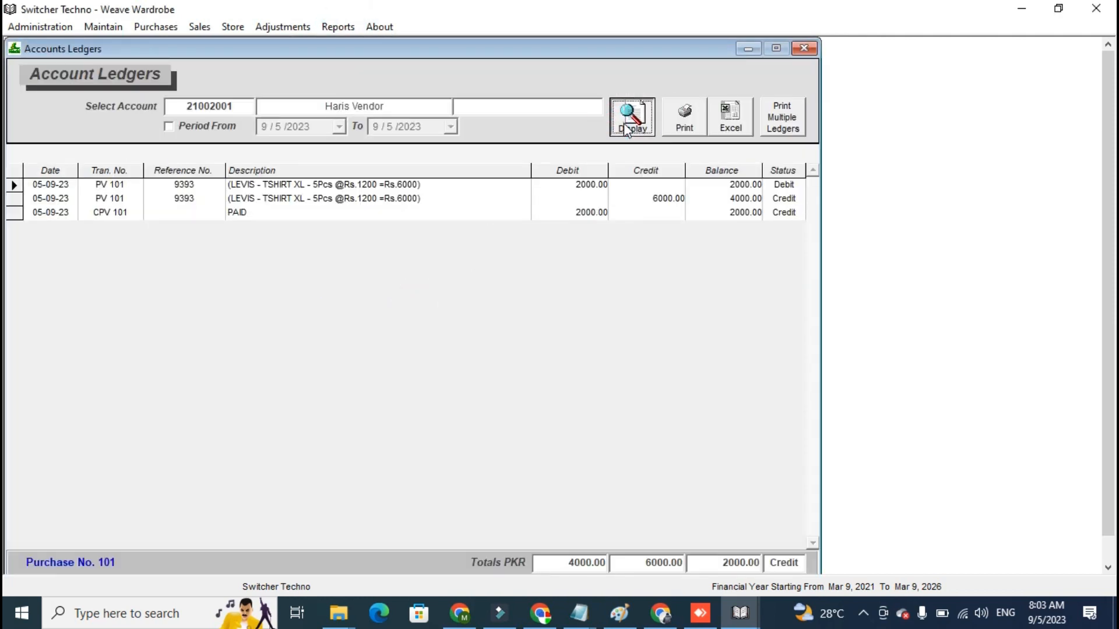
{"action": "left_click", "coordinate": [728, 215]}
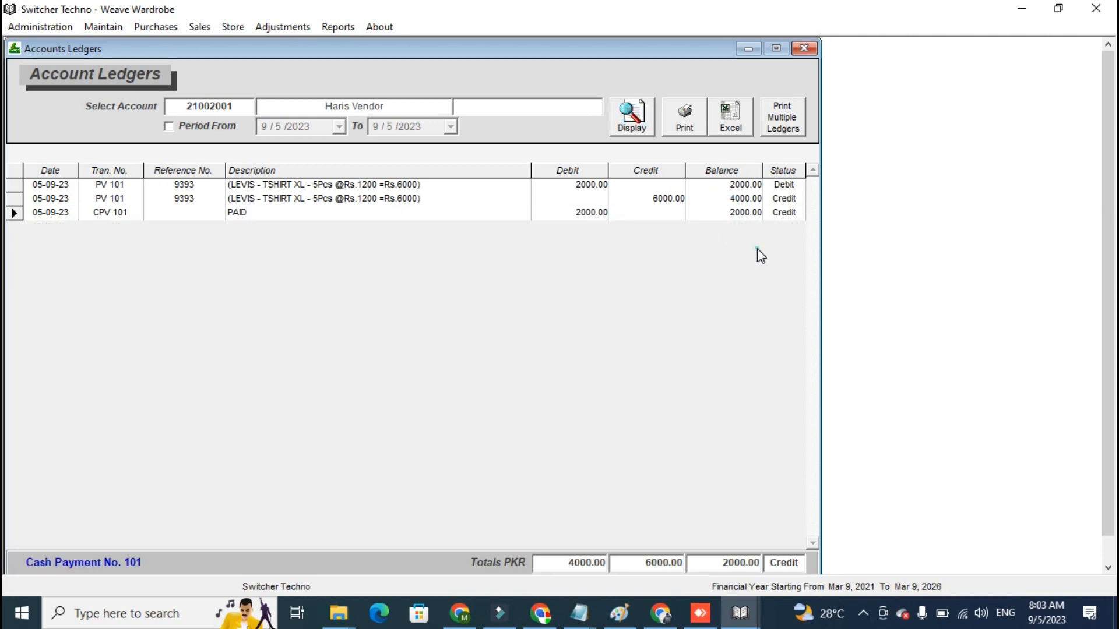
- Close the accounts ledger and all other open report and entry windows to return to the welcome dashboard
{"action": "left_click", "coordinate": [804, 49]}
{"action": "left_click", "coordinate": [814, 49]}
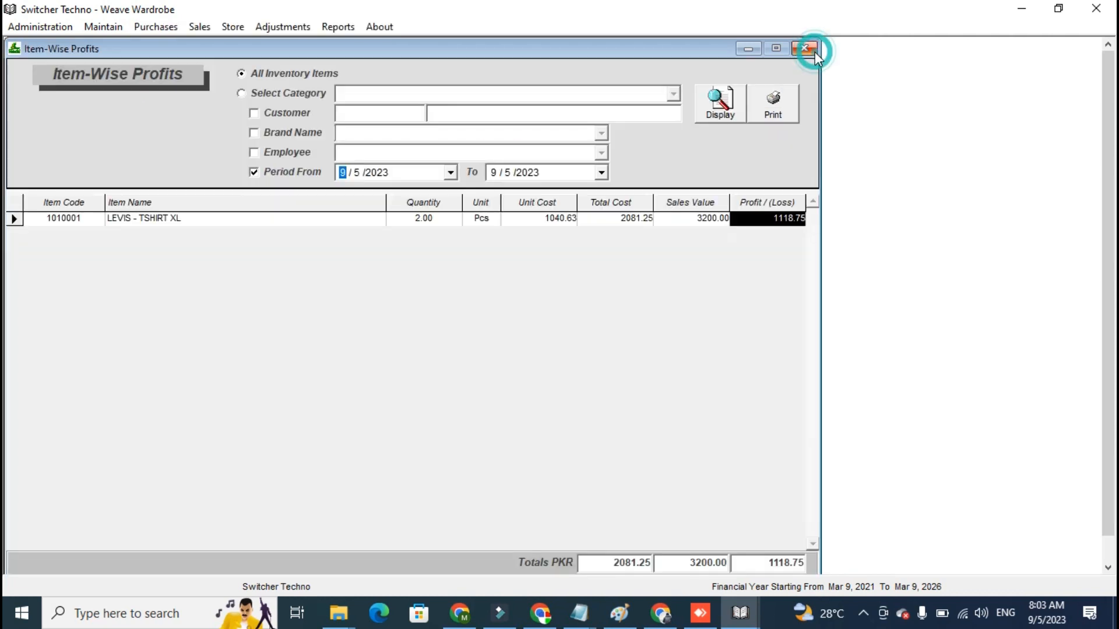
{"action": "left_click", "coordinate": [330, 23]}
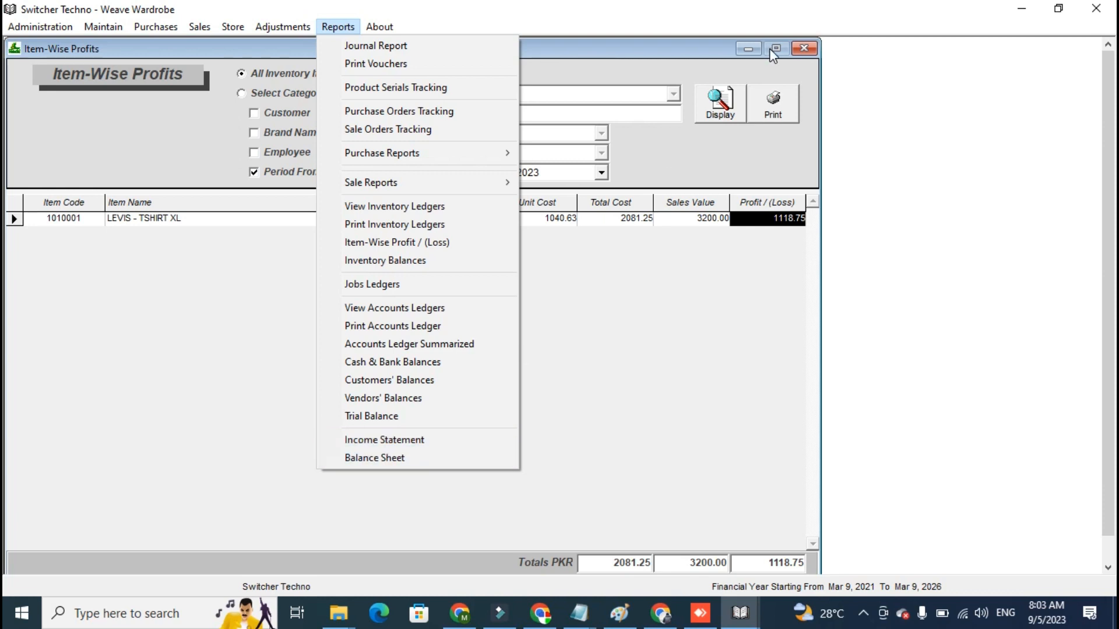
{"action": "left_click", "coordinate": [795, 45]}
{"action": "left_click", "coordinate": [796, 45]}
{"action": "left_click", "coordinate": [795, 45]}
{"action": "left_click", "coordinate": [797, 47]}
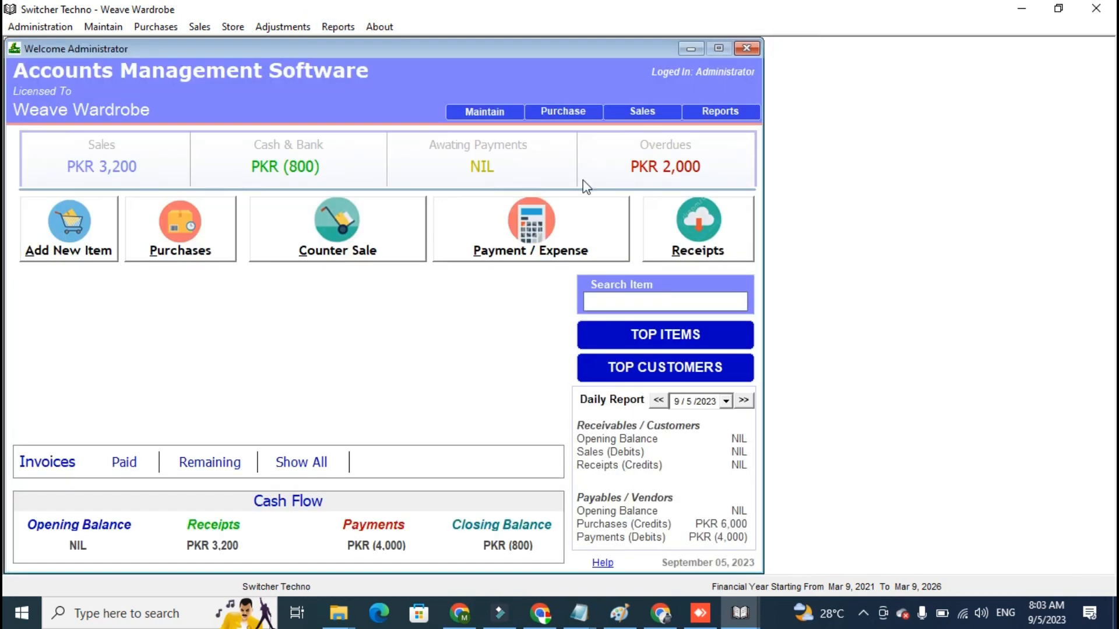